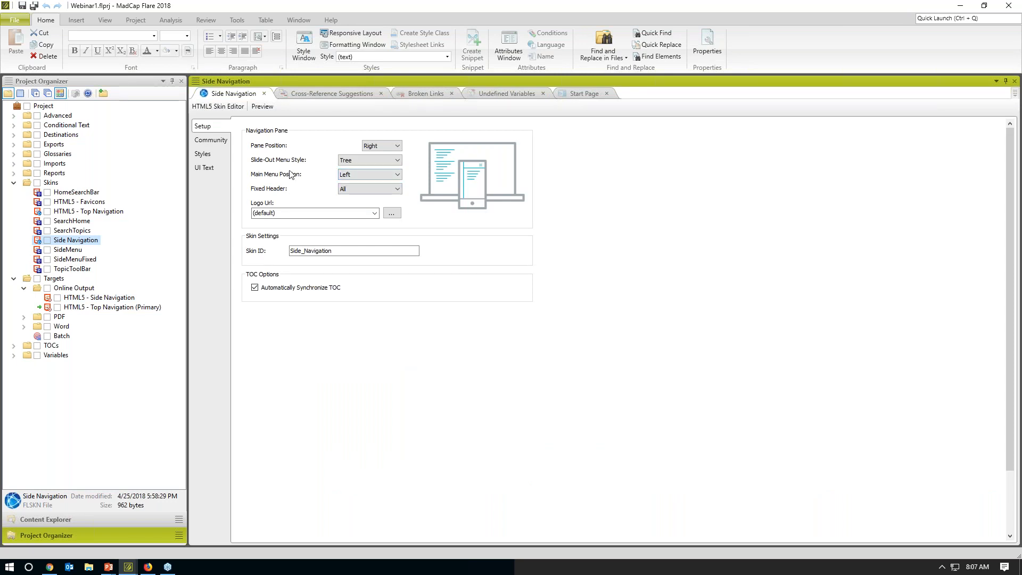
Step: Try the Side Navigation skin's main menu position at Right and Top, and set it back to Left
{"action": "left_click", "coordinate": [398, 175]}
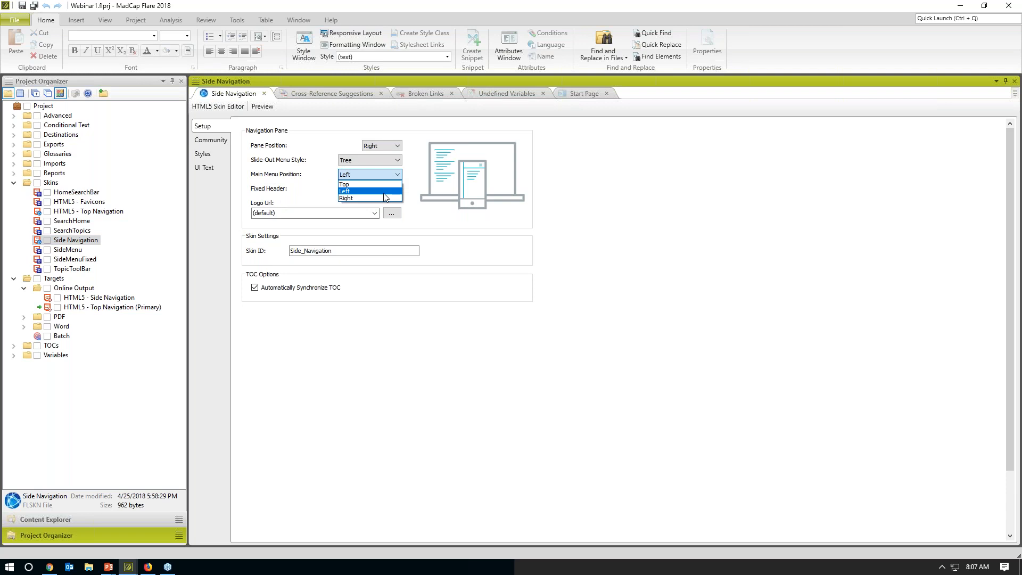
{"action": "left_click", "coordinate": [373, 198]}
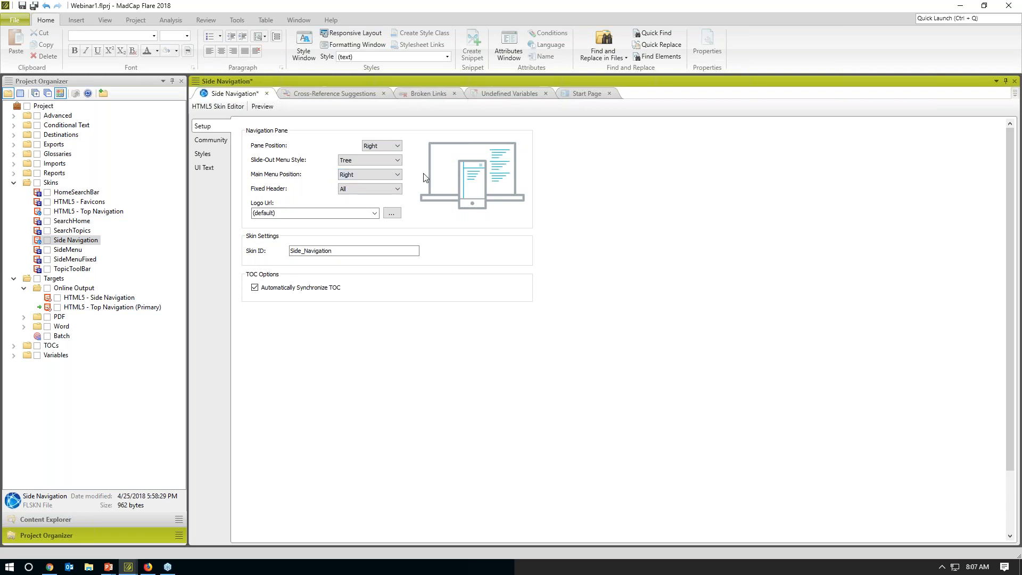
{"action": "left_click", "coordinate": [396, 176]}
{"action": "left_click", "coordinate": [386, 185]}
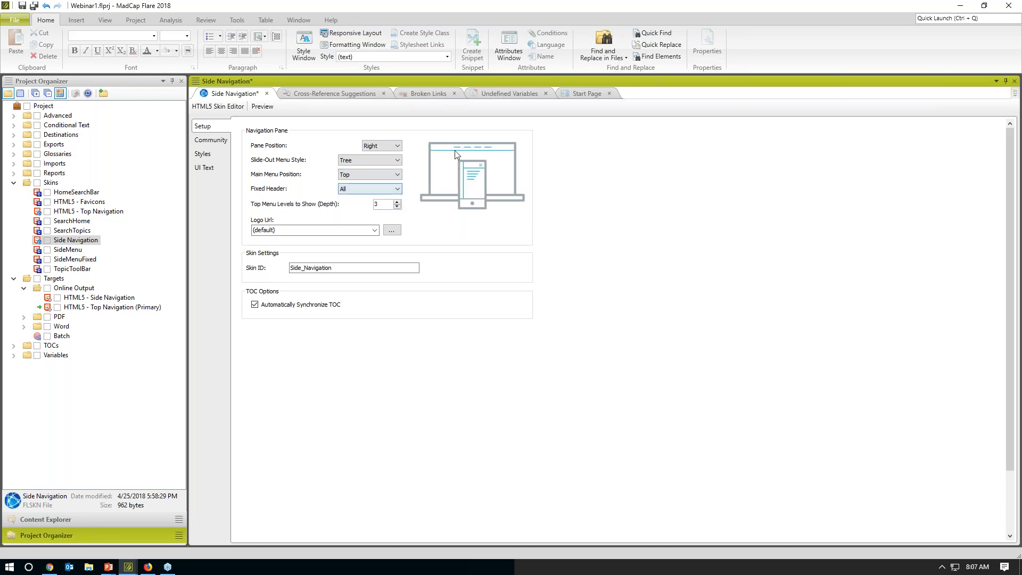
{"action": "left_click", "coordinate": [392, 177]}
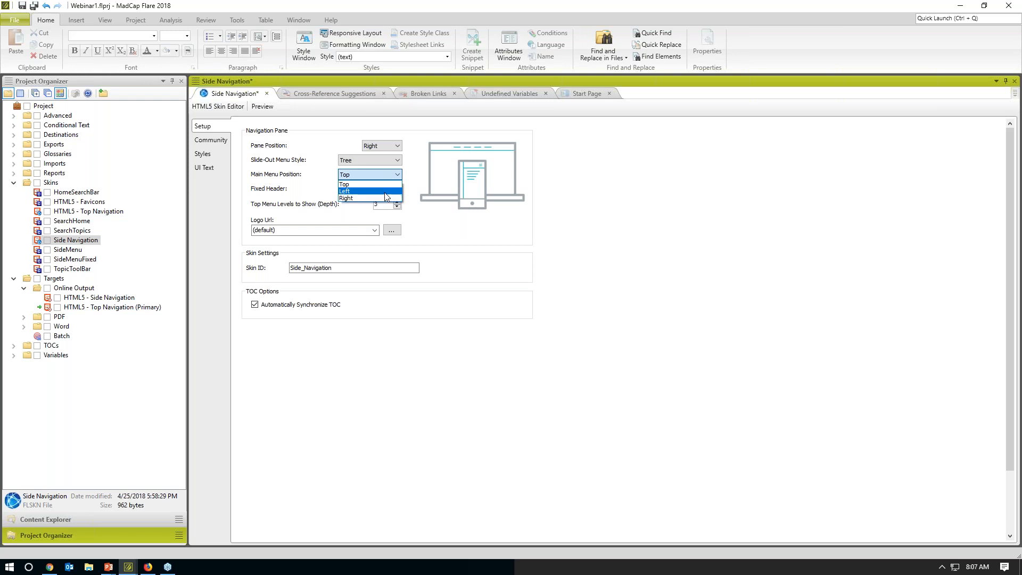
{"action": "left_click", "coordinate": [385, 191]}
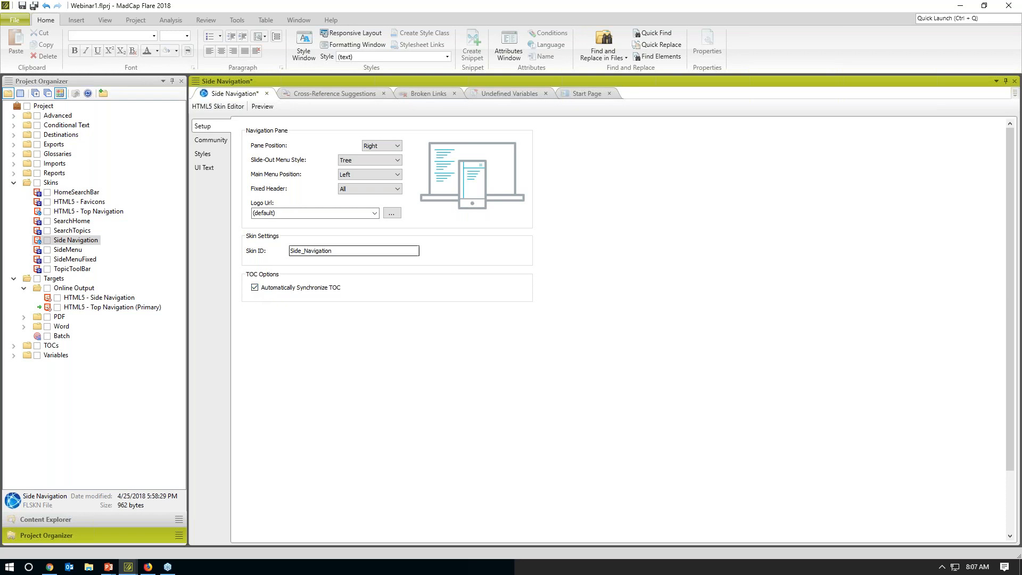
Step: Show the available project templates on the Start Page
{"action": "left_click", "coordinate": [578, 95]}
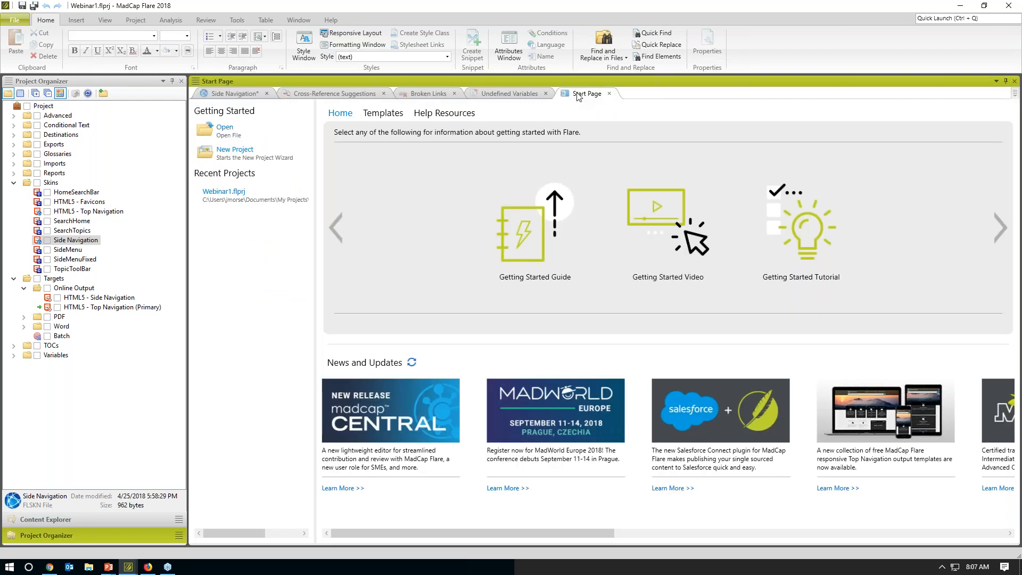
{"action": "left_click", "coordinate": [376, 114]}
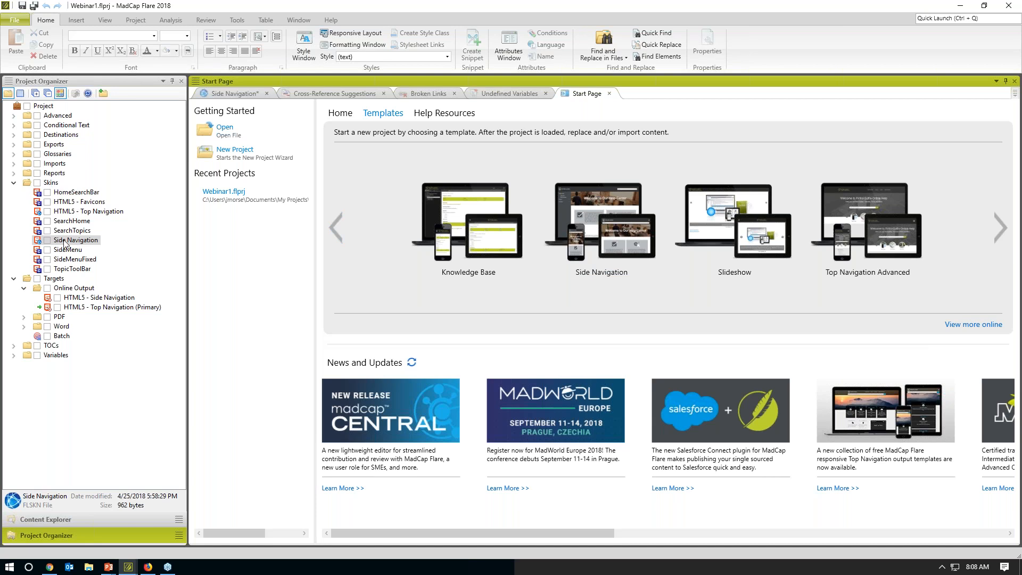
{"action": "right_click", "coordinate": [51, 183]}
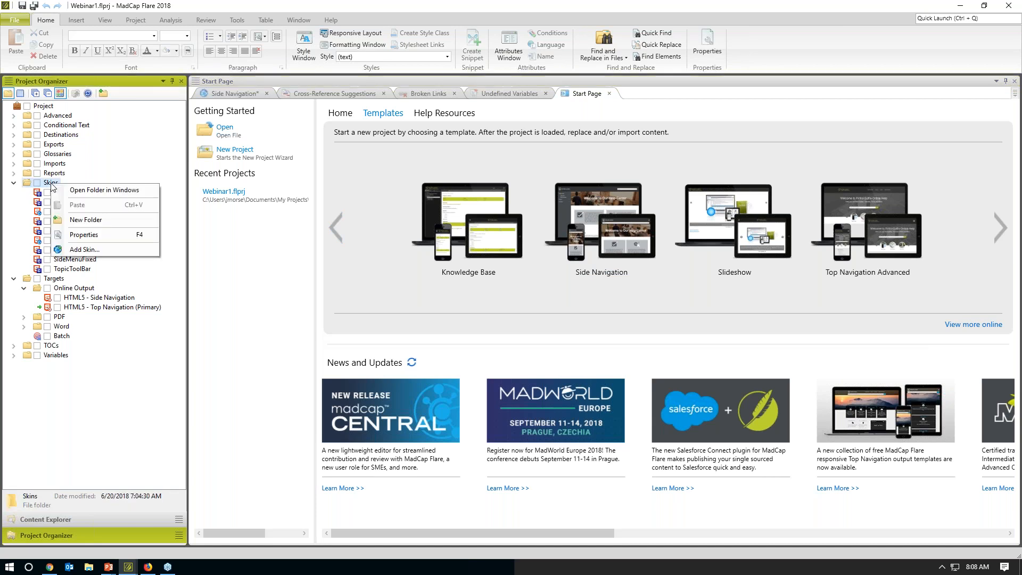
{"action": "left_click", "coordinate": [80, 250]}
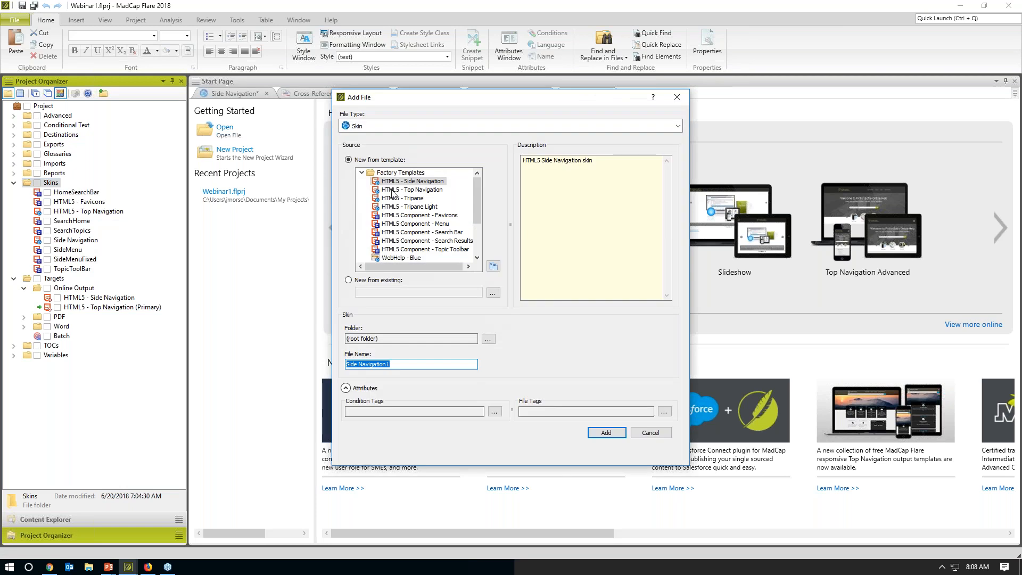
{"action": "left_click", "coordinate": [410, 182]}
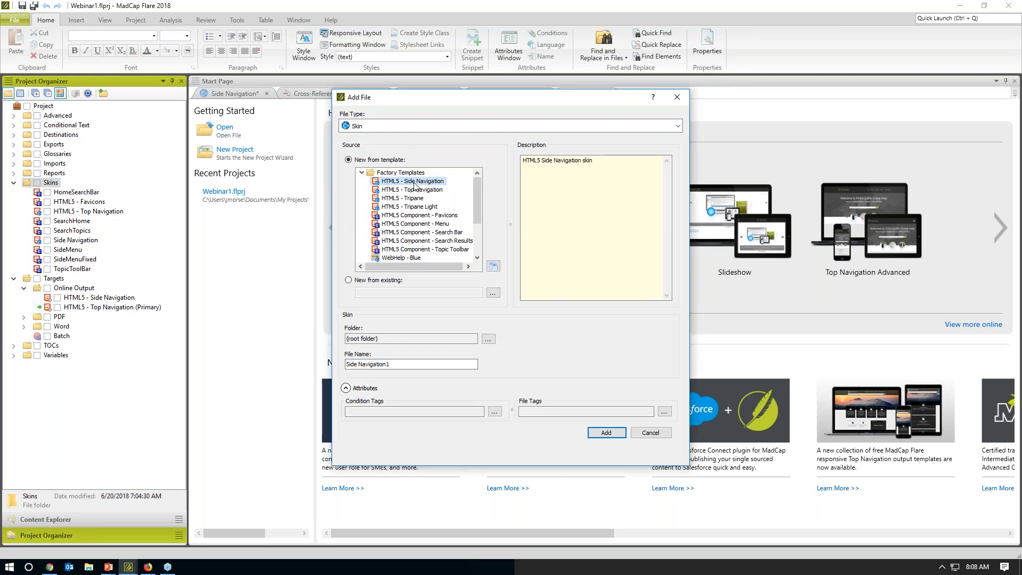
{"action": "left_click", "coordinate": [660, 432]}
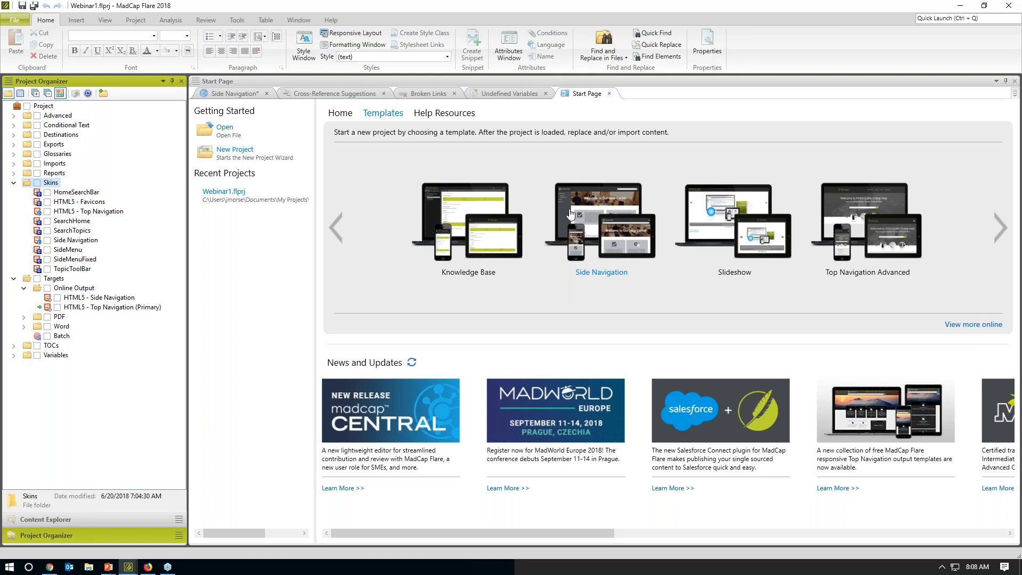
Step: Switch to the generated Side Navigation output in Chrome, return to its home page, and search for "image" to open the Thumbnail Image topic
{"action": "left_click", "coordinate": [49, 566]}
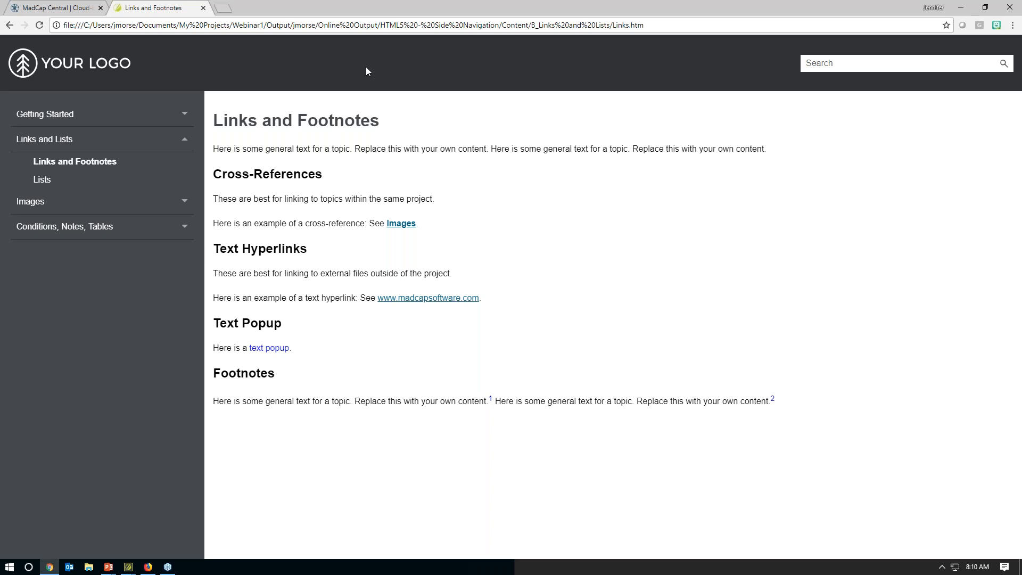
{"action": "left_click", "coordinate": [109, 71]}
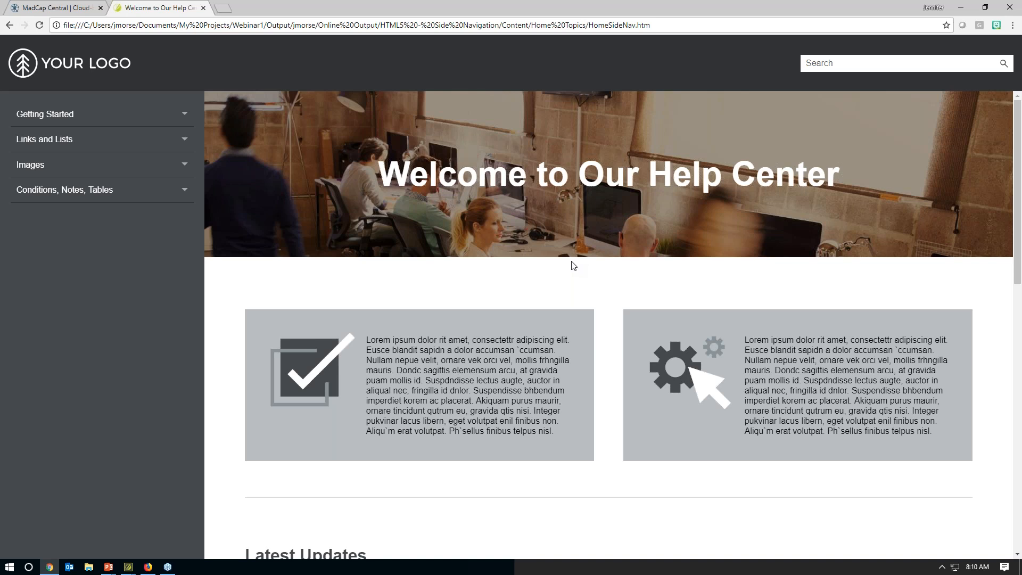
{"action": "left_click", "coordinate": [859, 65]}
{"action": "type", "text": "ima"}
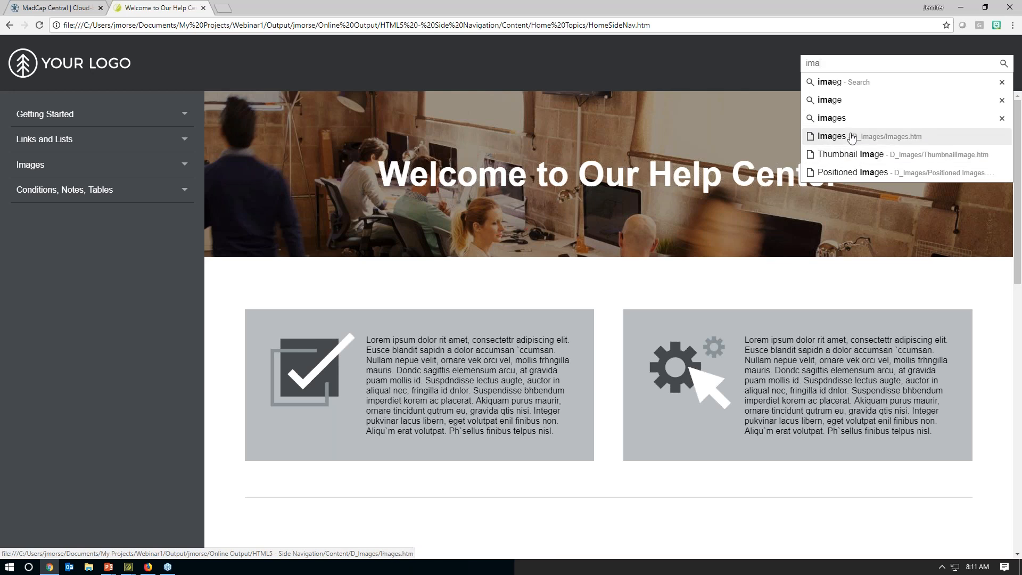
{"action": "type", "text": "ge"}
{"action": "left_click", "coordinate": [851, 138]}
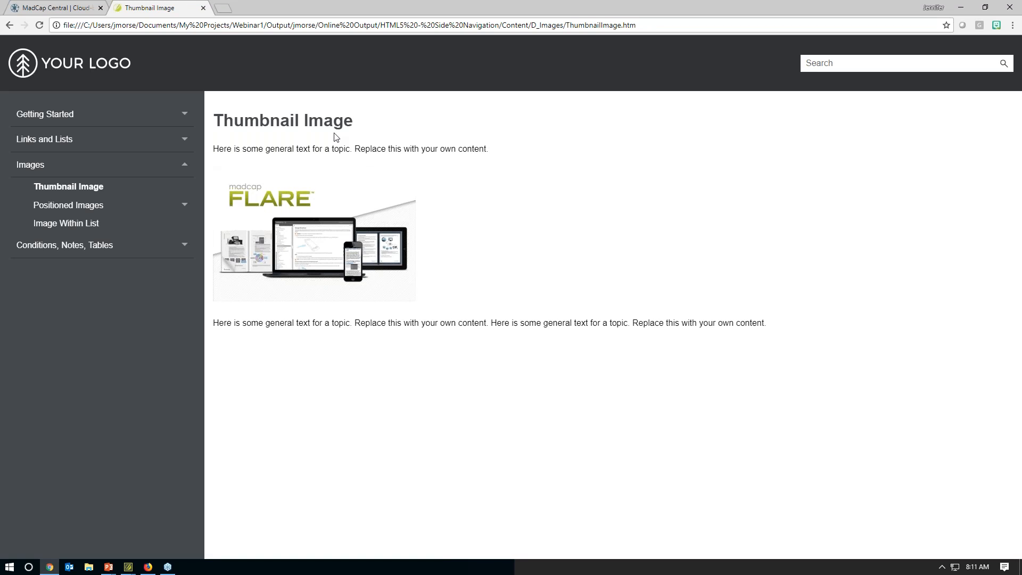
Step: Search the help output for the misspelled term "imaeg"
{"action": "left_click", "coordinate": [825, 61]}
{"action": "type", "text": "ima"}
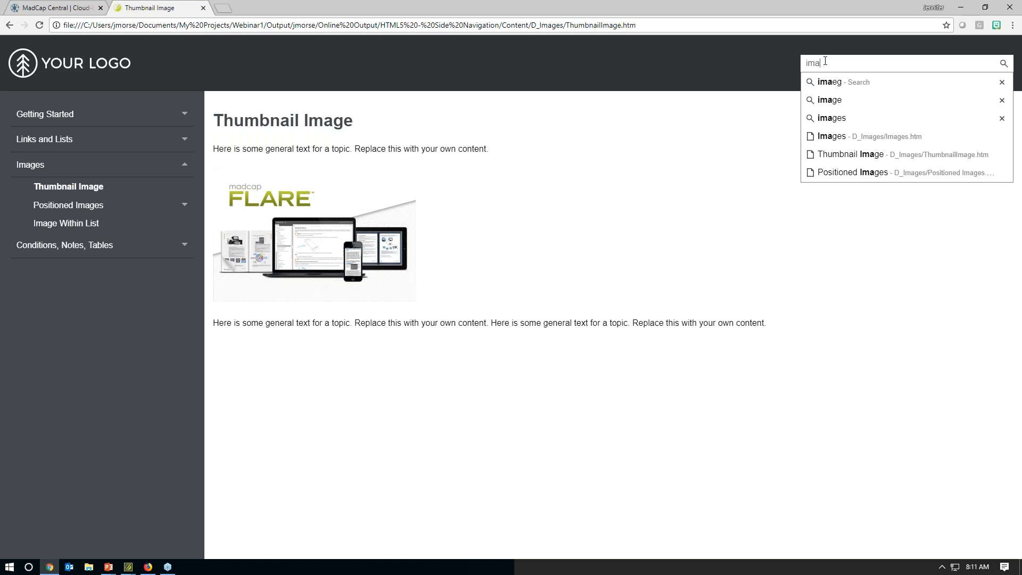
{"action": "type", "text": "eg"}
{"action": "key", "text": "Return"}
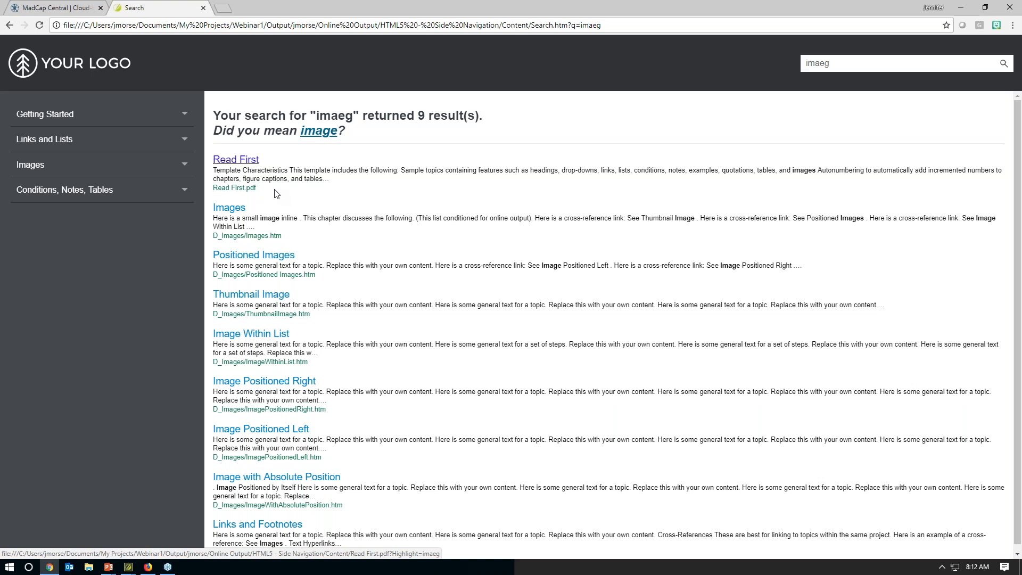
Step: Switch back to MadCap Flare and open the search settings of the HTML5 - Side Navigation target
{"action": "mouse_move", "coordinate": [128, 572]}
{"action": "left_click", "coordinate": [113, 523]}
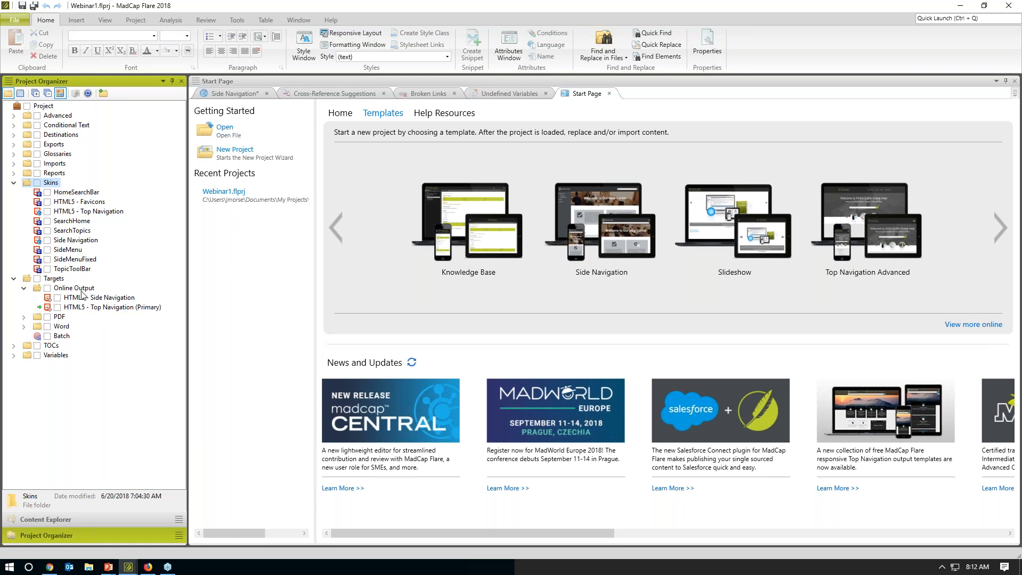
{"action": "double_click", "coordinate": [74, 298]}
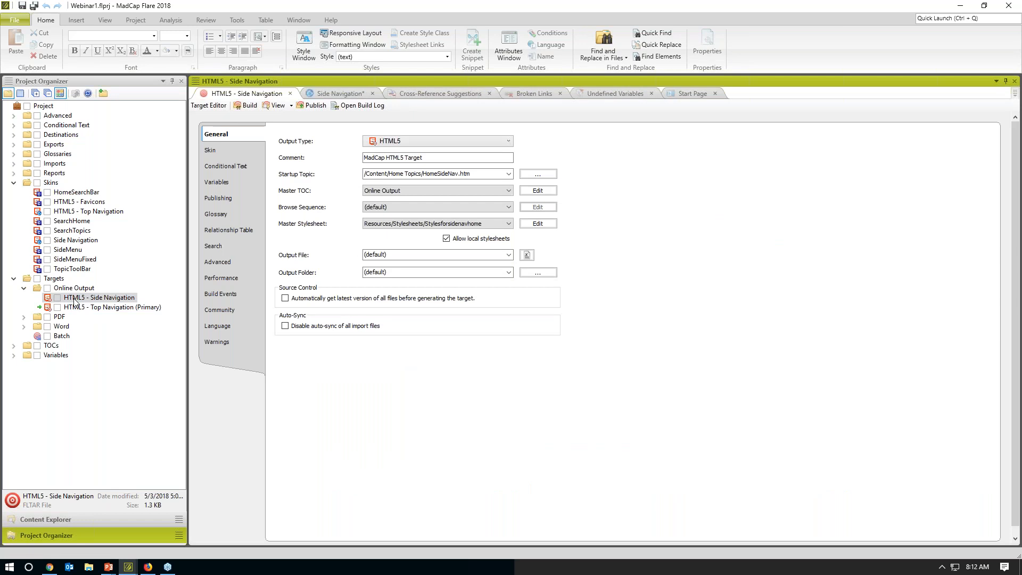
{"action": "left_click", "coordinate": [222, 250]}
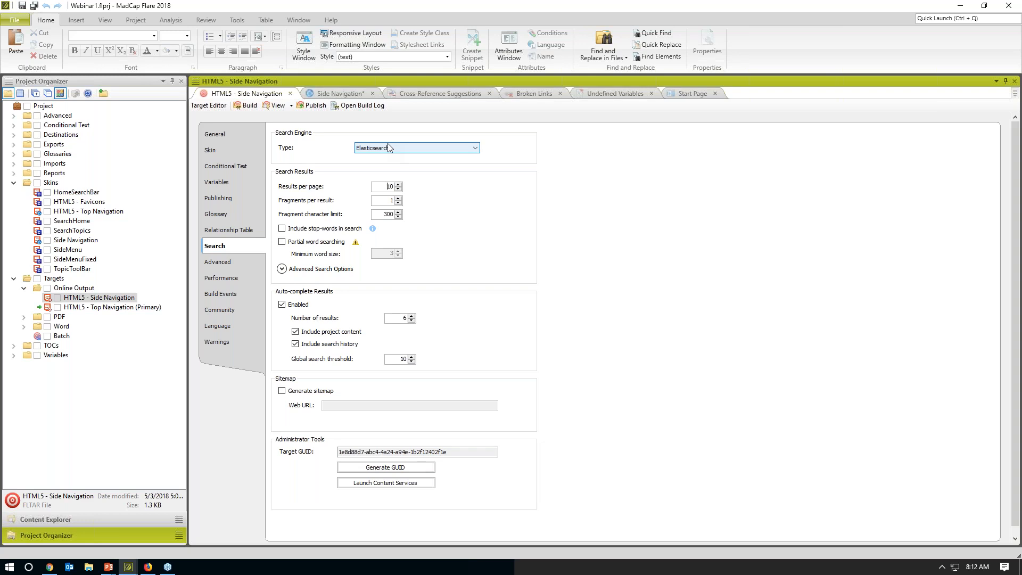
Step: Choose Elasticsearch as the target's search engine type and show the advanced search options
{"action": "left_click", "coordinate": [397, 149]}
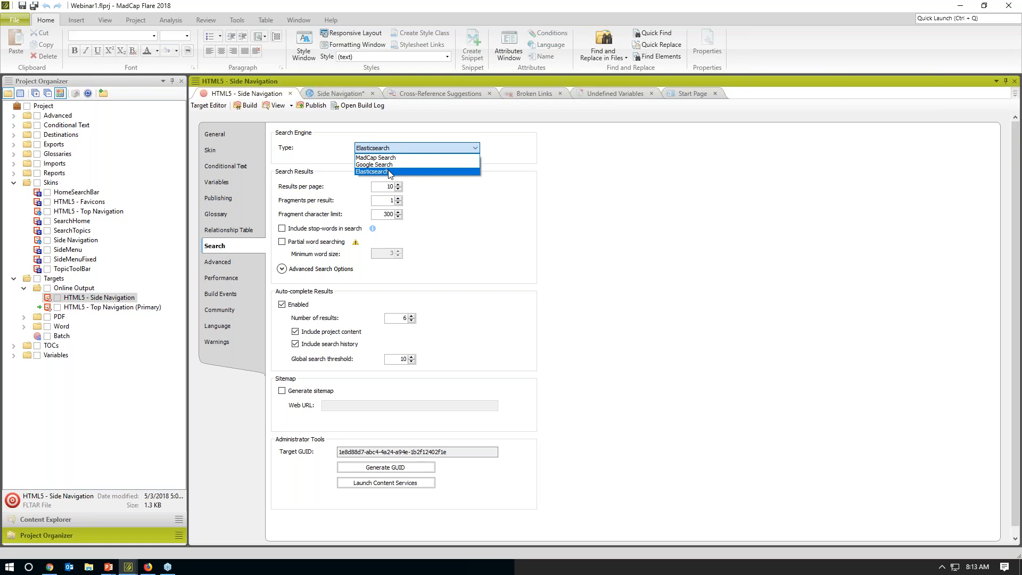
{"action": "left_click", "coordinate": [390, 172]}
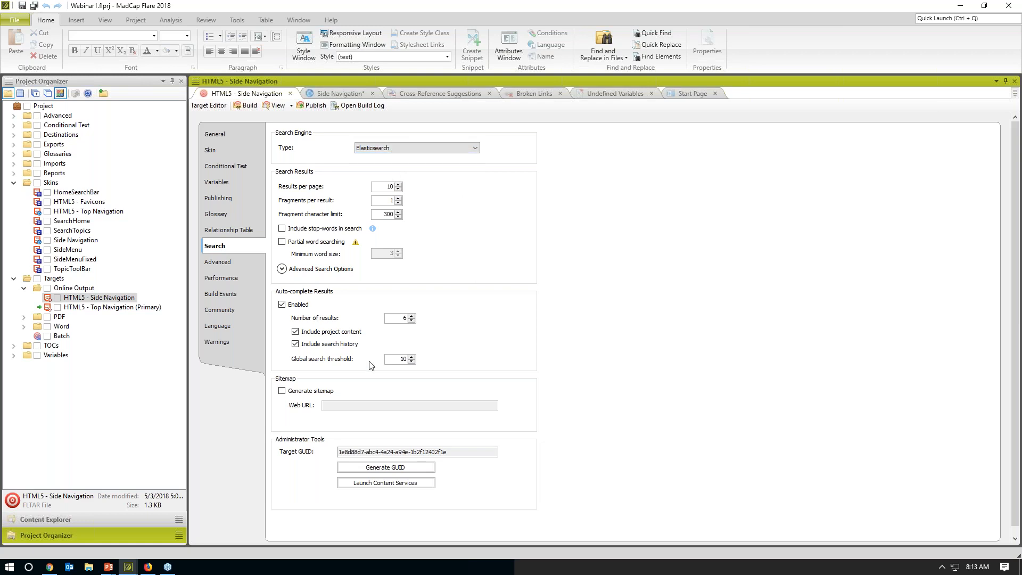
{"action": "left_click", "coordinate": [336, 273]}
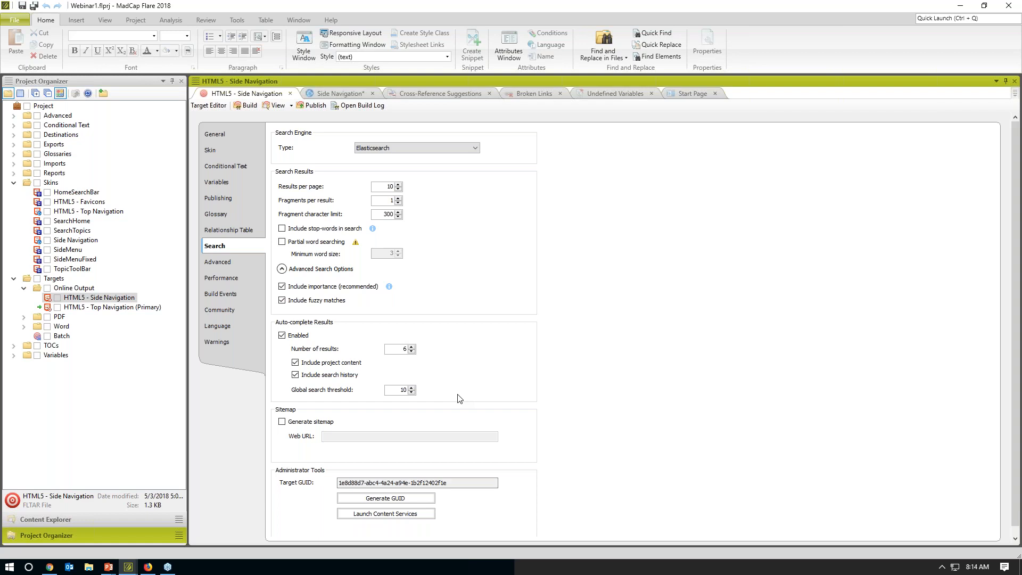
Step: Open the PrimaryWebServer and Elasticsearch destinations to examine their type and server settings
{"action": "left_click", "coordinate": [14, 135]}
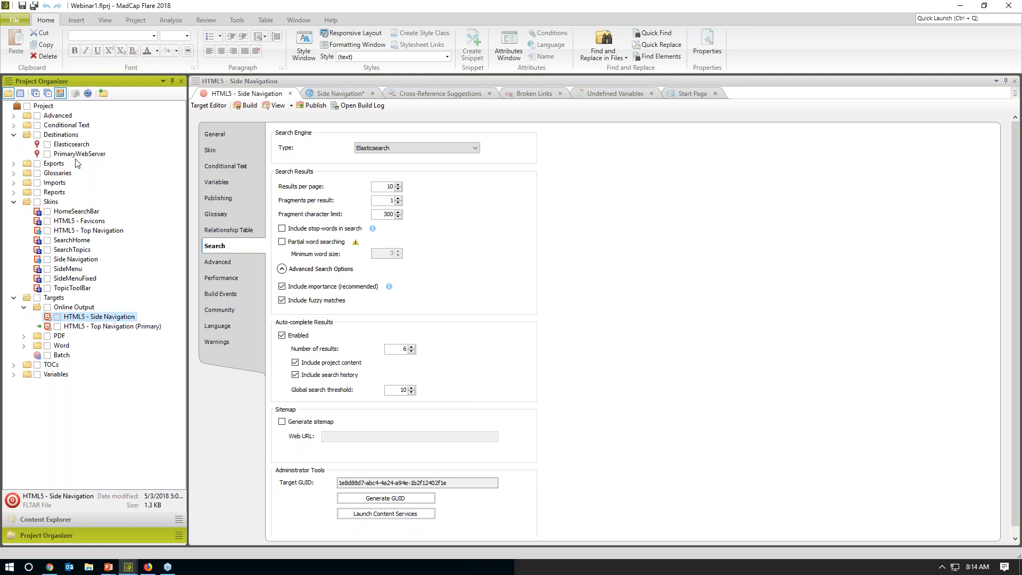
{"action": "double_click", "coordinate": [68, 154]}
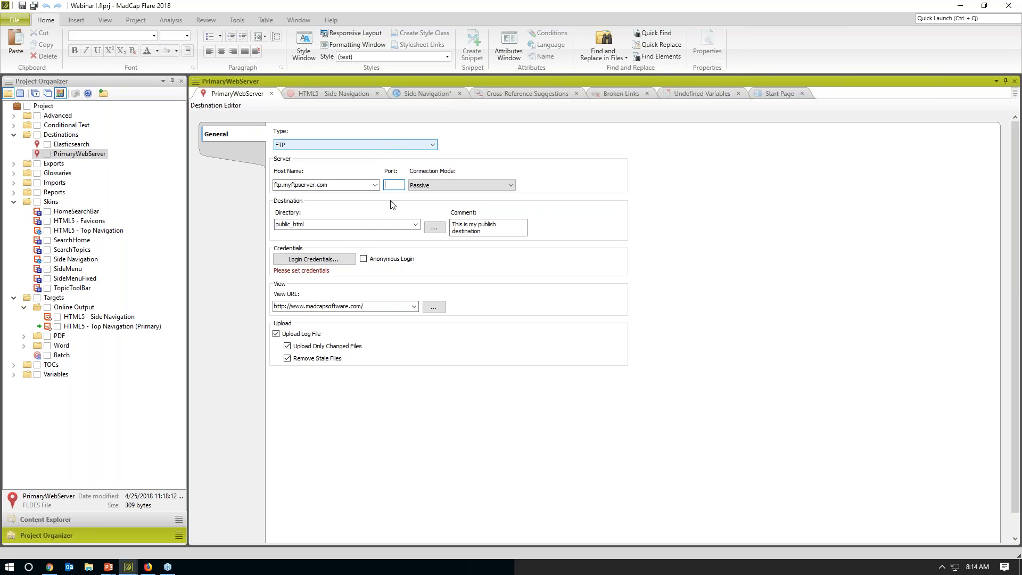
{"action": "left_click", "coordinate": [335, 147]}
{"action": "left_click", "coordinate": [335, 147]}
{"action": "double_click", "coordinate": [78, 145]}
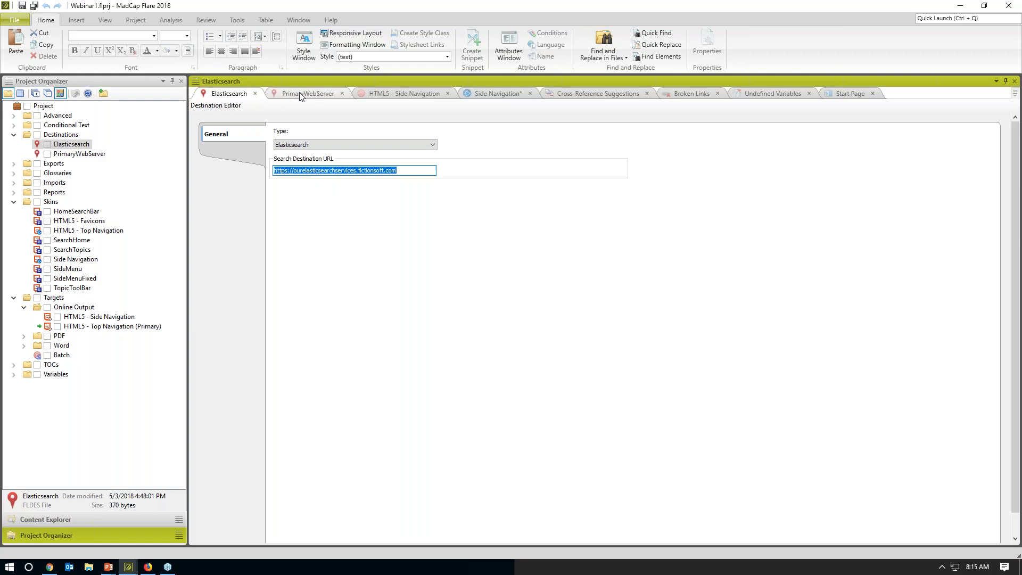
Step: Return to the HTML5 - Side Navigation target and show its publishing destinations
{"action": "left_click", "coordinate": [378, 93]}
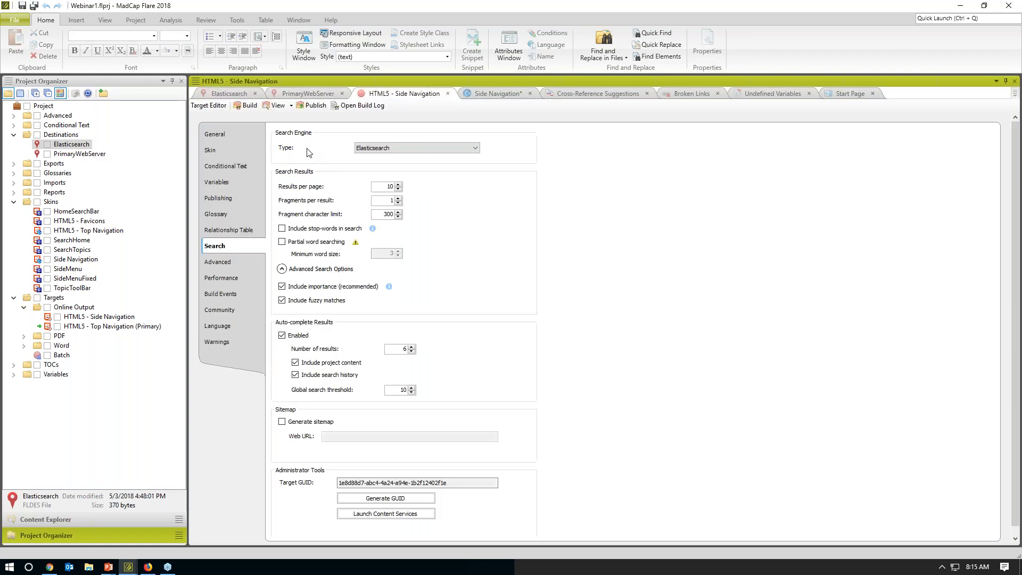
{"action": "left_click", "coordinate": [224, 201]}
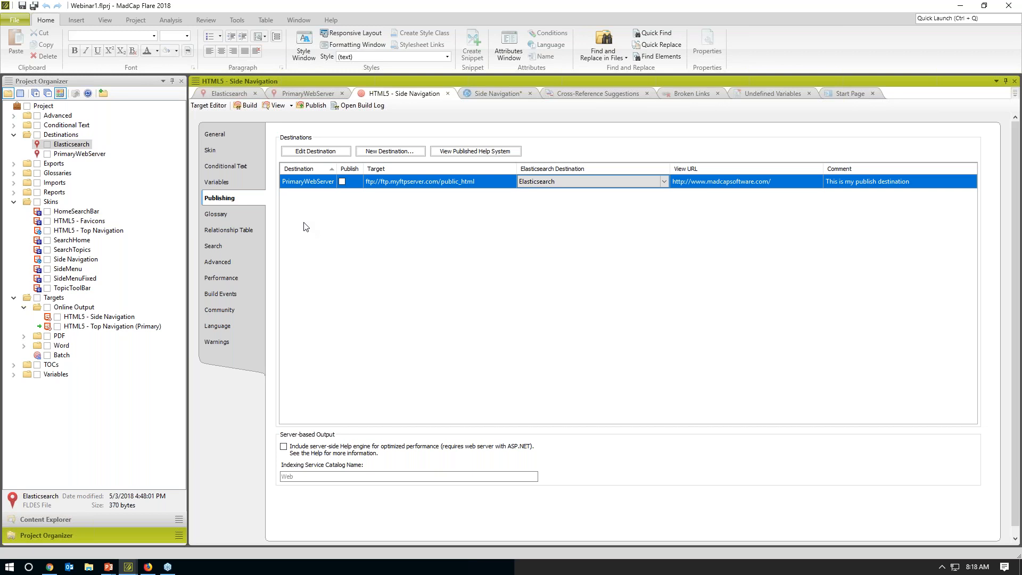
Step: Open the project analysis summary and view the Broken Links report from it
{"action": "left_click", "coordinate": [170, 20]}
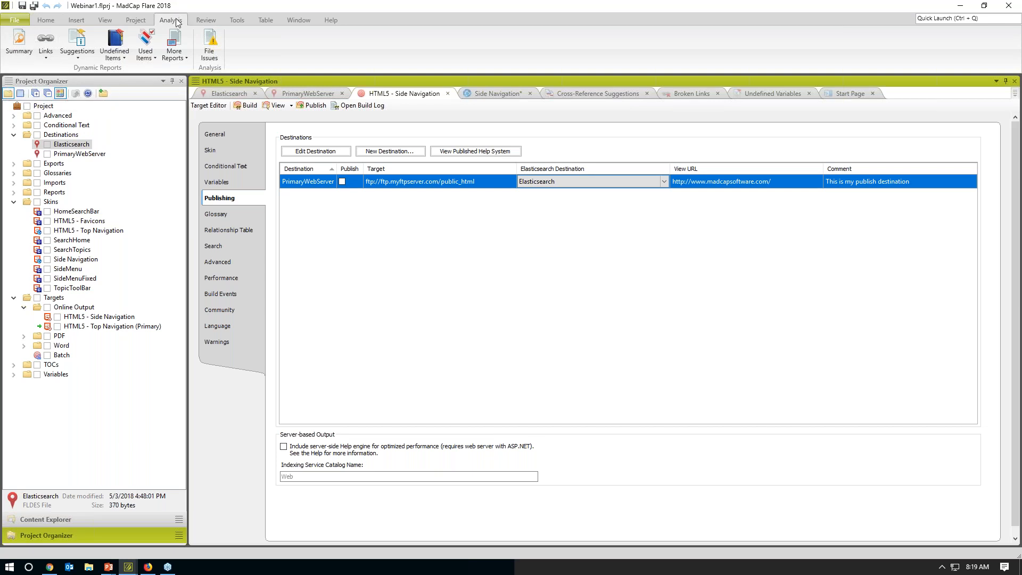
{"action": "left_click", "coordinate": [17, 49]}
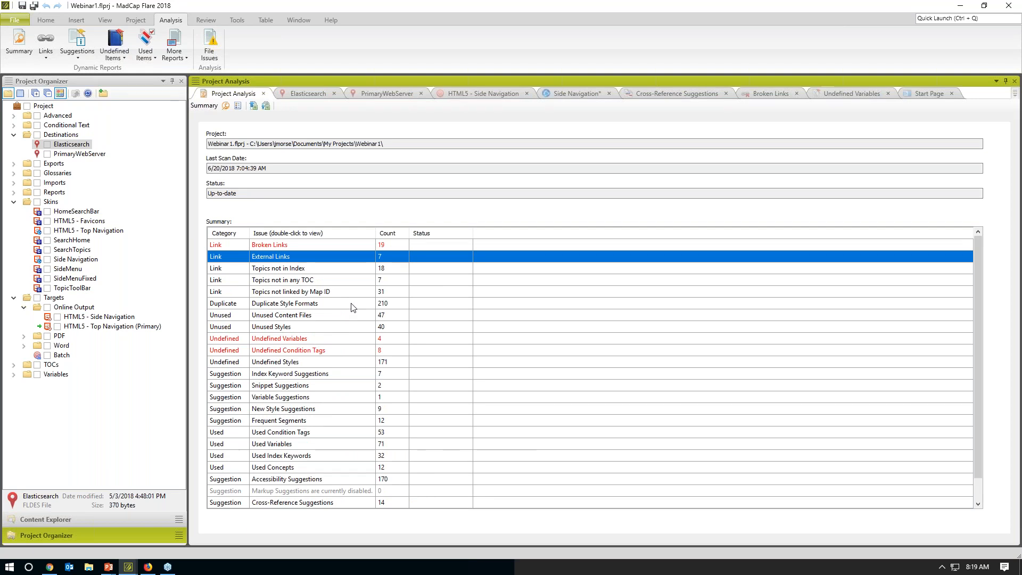
{"action": "left_click", "coordinate": [312, 247]}
{"action": "left_click", "coordinate": [343, 259]}
{"action": "left_click", "coordinate": [277, 246]}
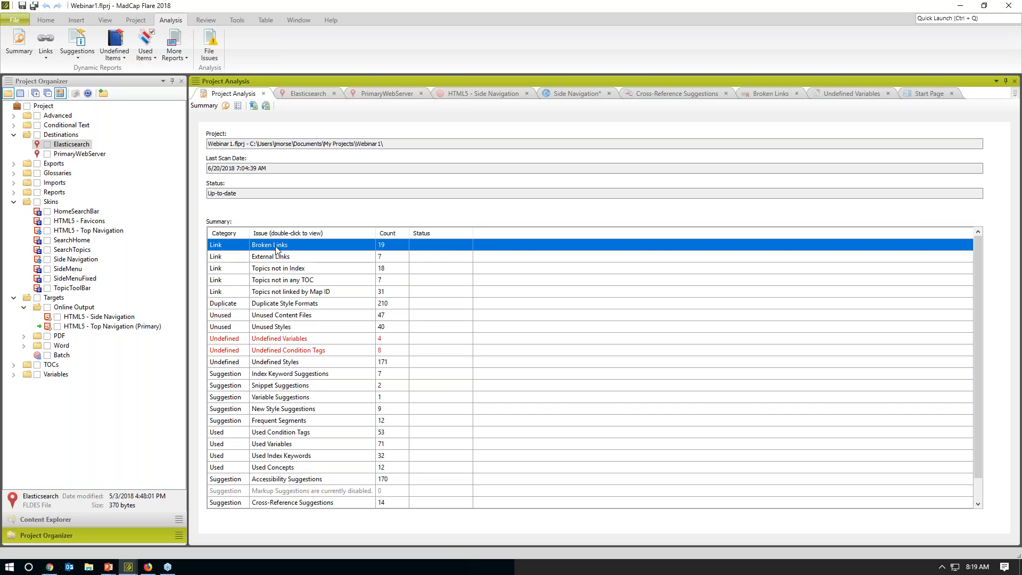
{"action": "left_click", "coordinate": [274, 259]}
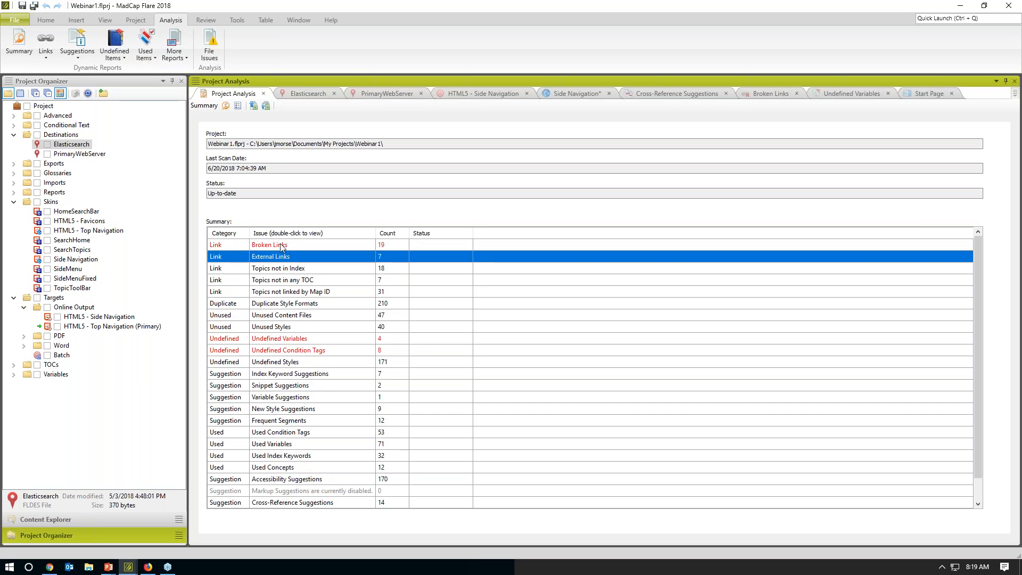
{"action": "double_click", "coordinate": [280, 244]}
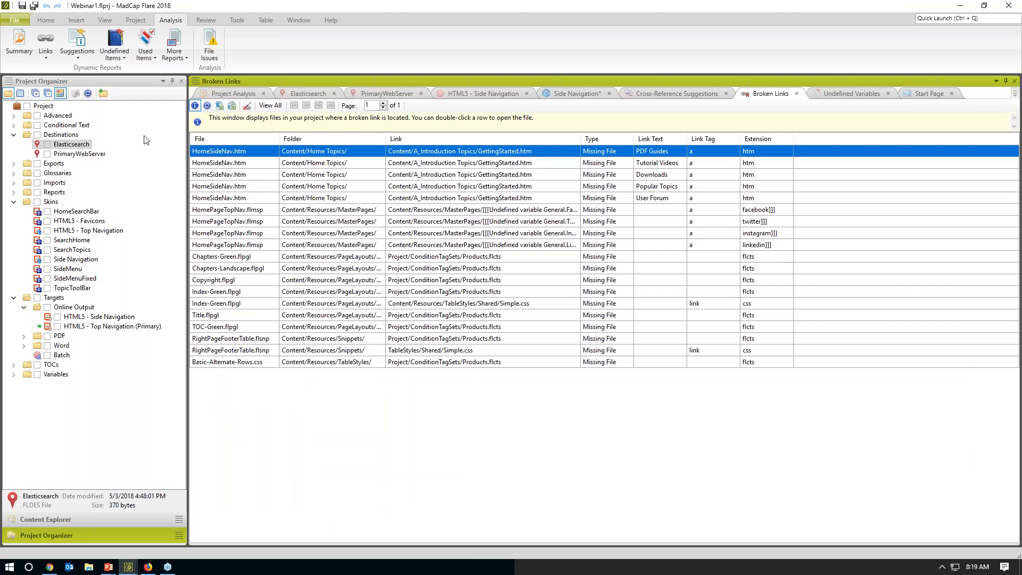
Step: Return to the project analysis summary and select the Unused Content Files entry
{"action": "left_click", "coordinate": [19, 42]}
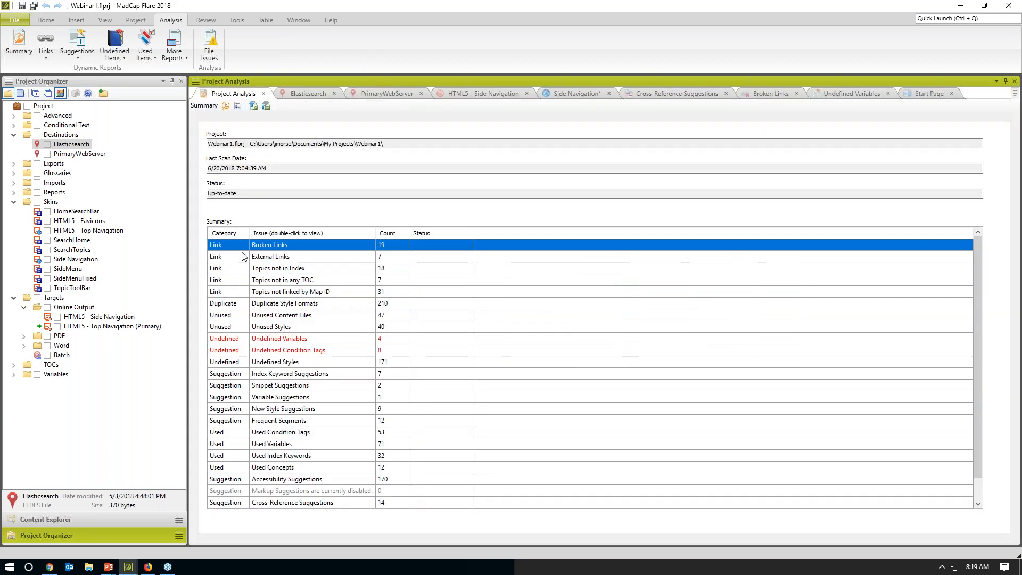
{"action": "left_click", "coordinate": [303, 327]}
{"action": "left_click", "coordinate": [296, 315]}
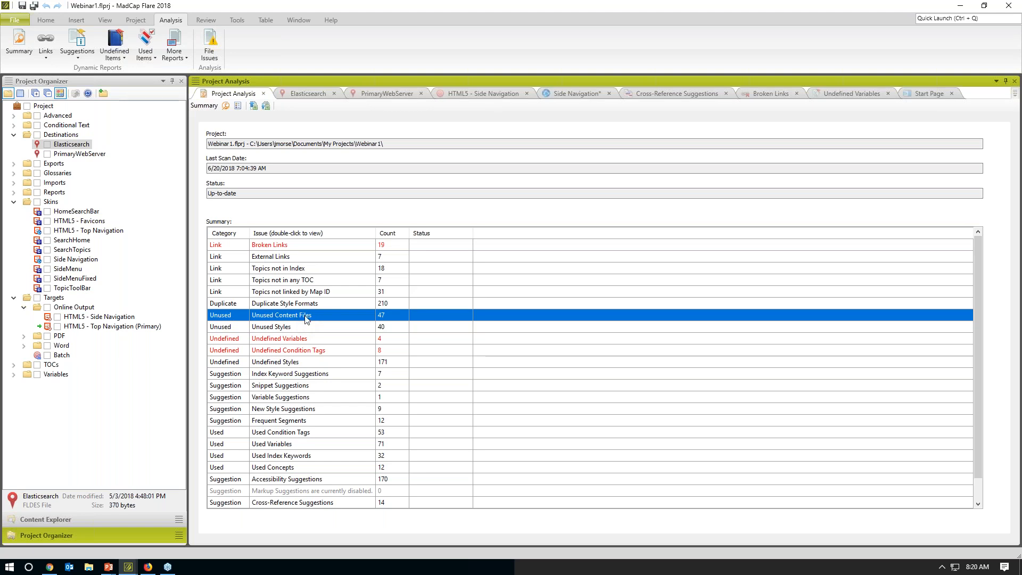
Step: View the Unused Content Files report, switch it to Unused Images, and try selecting a range of the listed images
{"action": "double_click", "coordinate": [307, 318]}
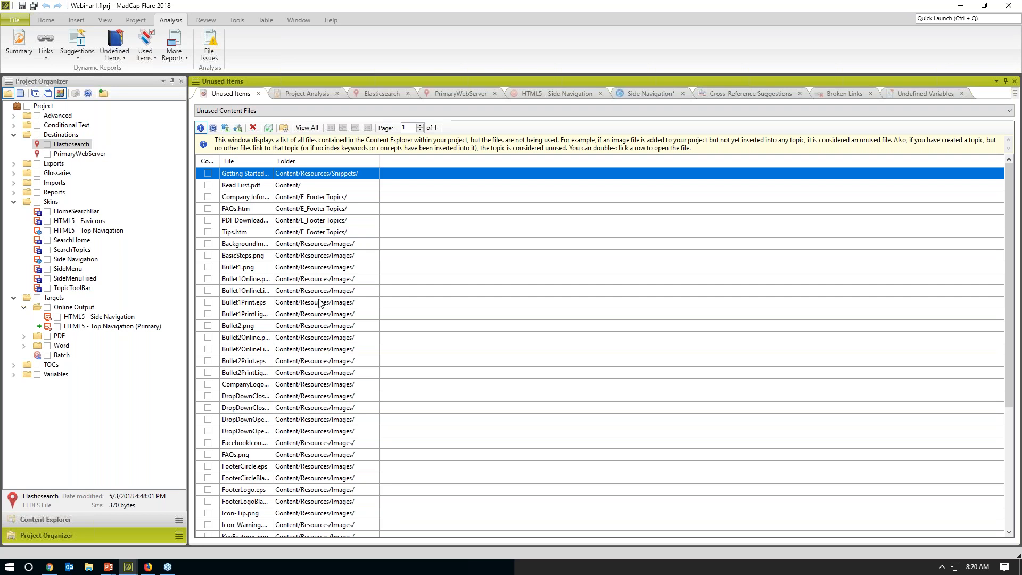
{"action": "left_click", "coordinate": [268, 112]}
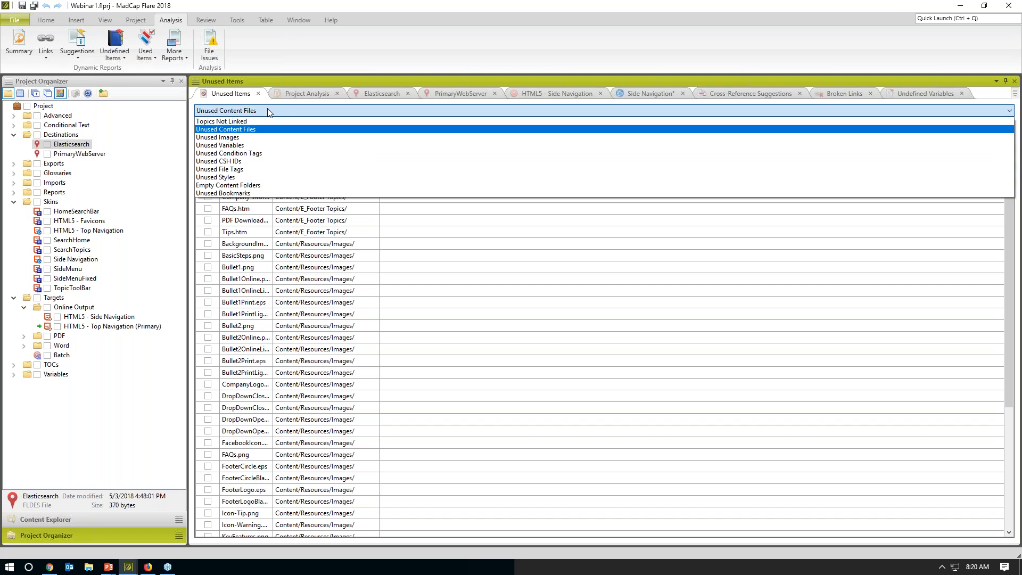
{"action": "left_click", "coordinate": [260, 138]}
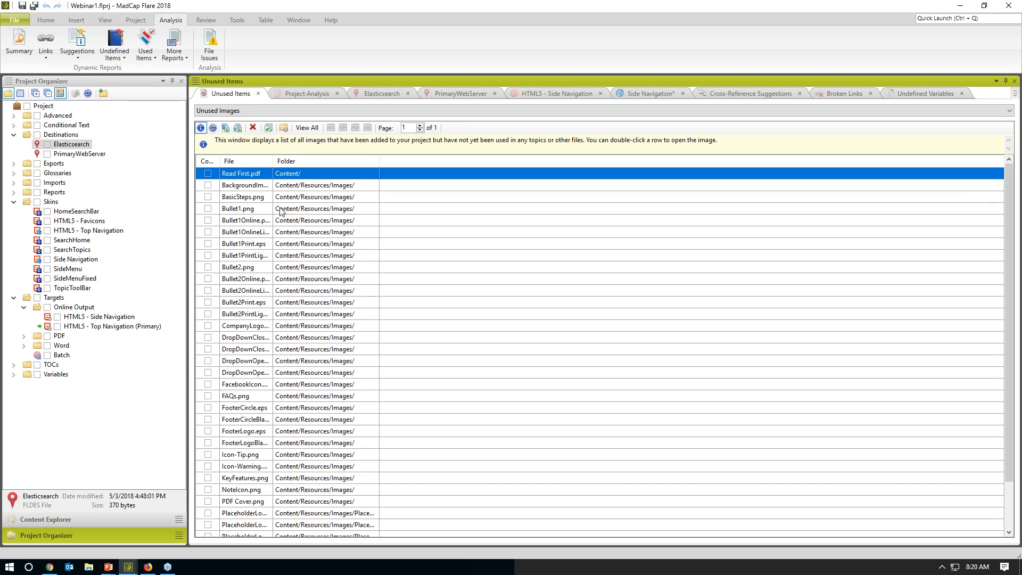
{"action": "left_click", "coordinate": [255, 398], "text": "shift"}
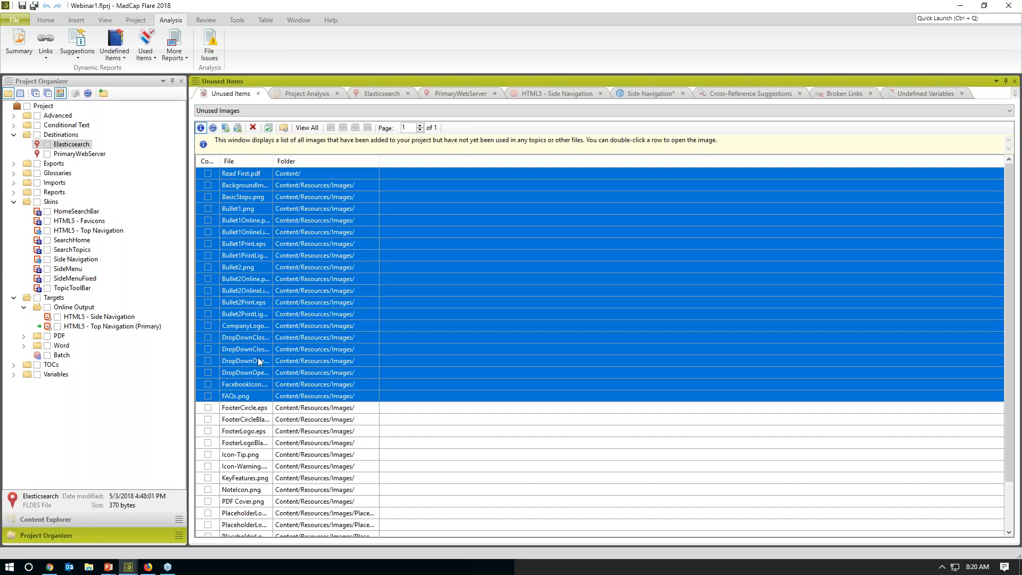
{"action": "left_click", "coordinate": [253, 408]}
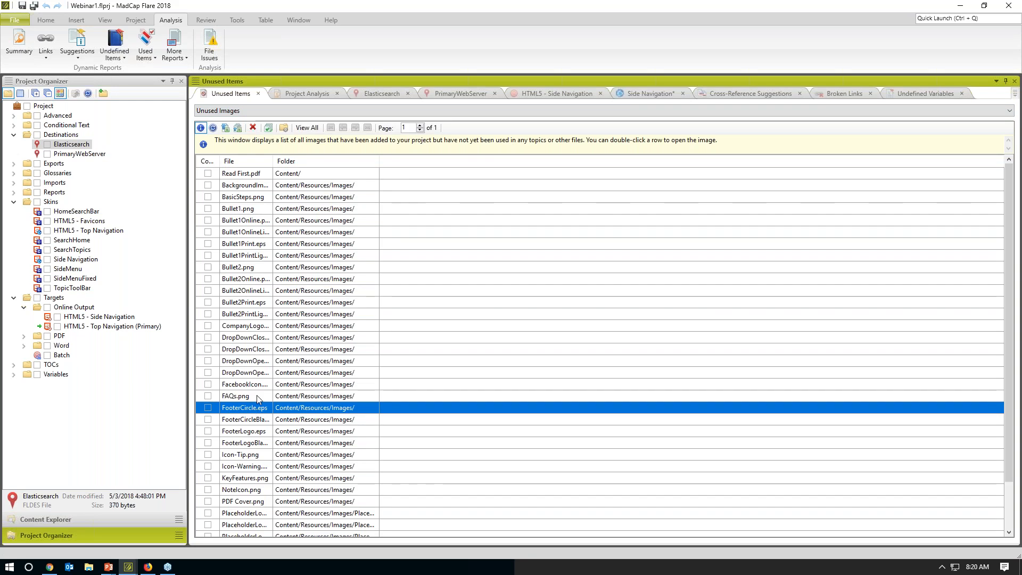
Step: Open the Variable Suggestions report from the project analysis summary, examine its replacement suggestion, and return to the summary
{"action": "left_click", "coordinate": [315, 95]}
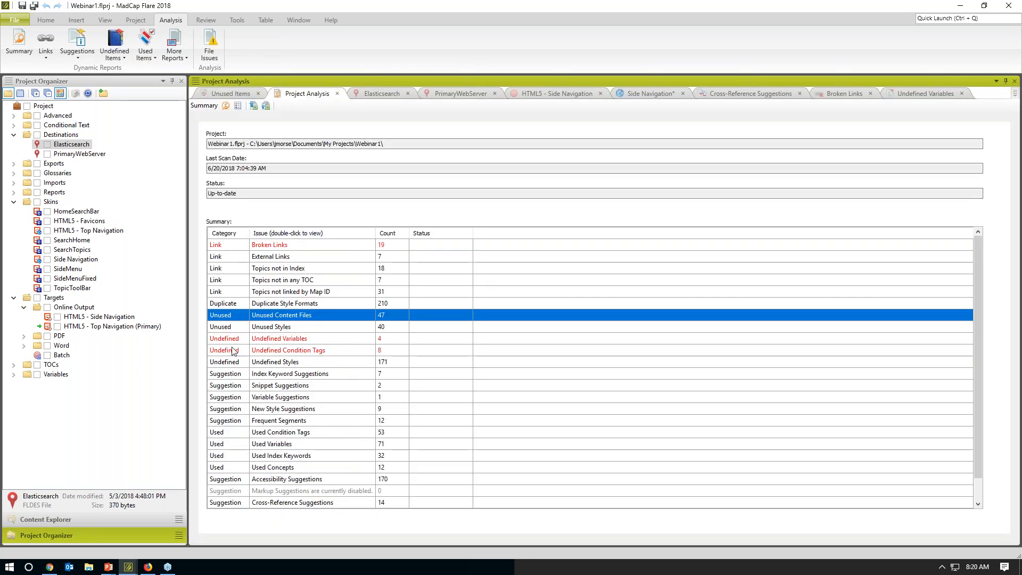
{"action": "double_click", "coordinate": [285, 398]}
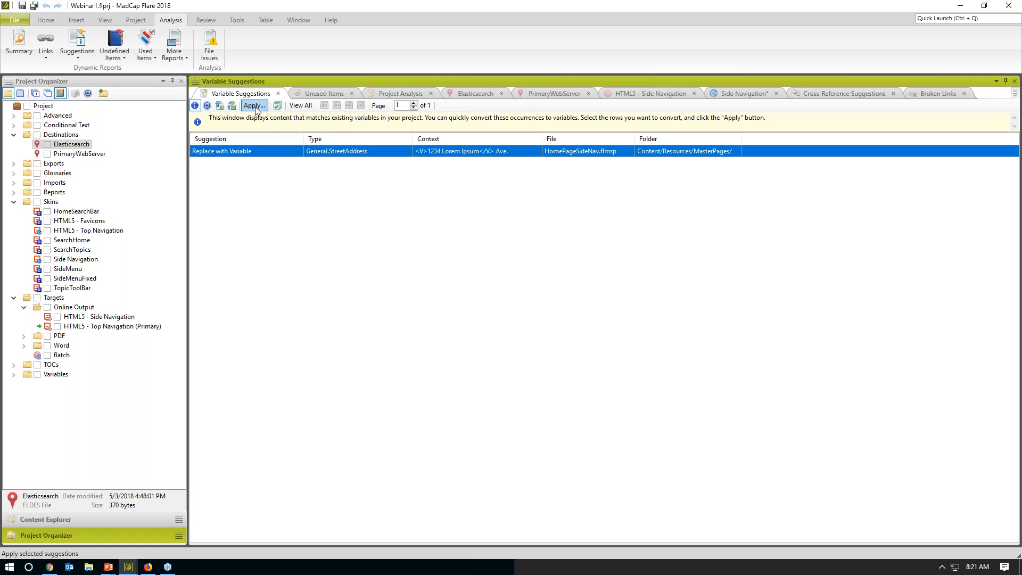
{"action": "left_click", "coordinate": [378, 96]}
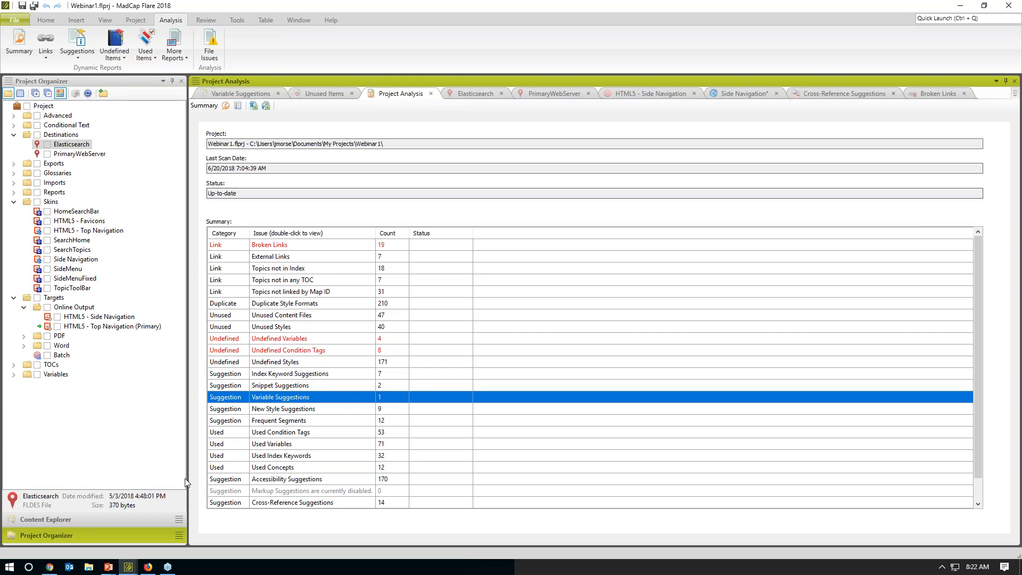
Step: Switch to the PowerPoint slide show and advance to the "What is MadCap Central?" slide
{"action": "mouse_move", "coordinate": [109, 567]}
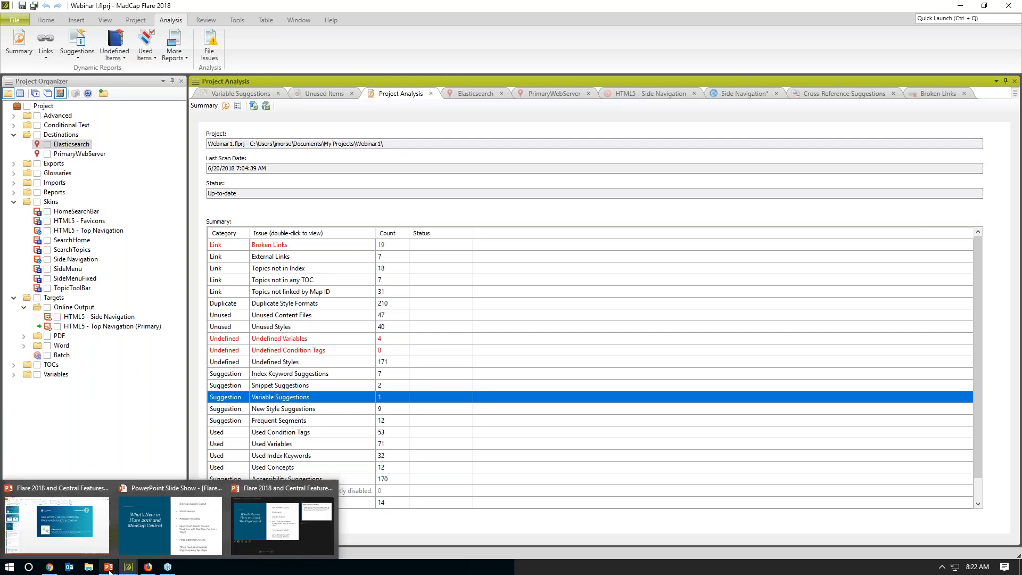
{"action": "left_click", "coordinate": [127, 551]}
{"action": "left_click", "coordinate": [332, 473]}
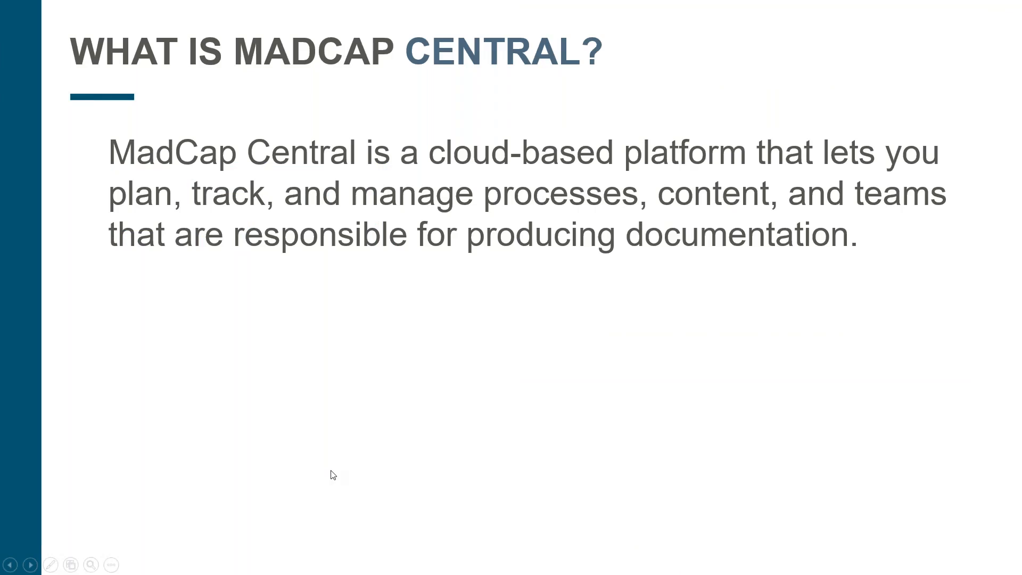
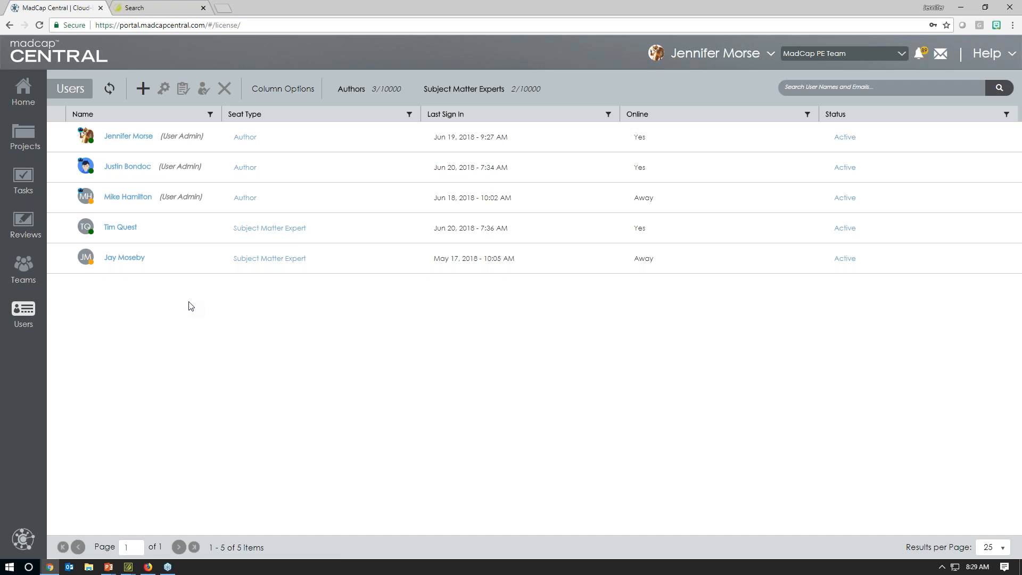
Step: Open a new user invitation in MadCap Central, preview the Subject Matter Expert seat type, and cancel the invitation
{"action": "left_click", "coordinate": [143, 89]}
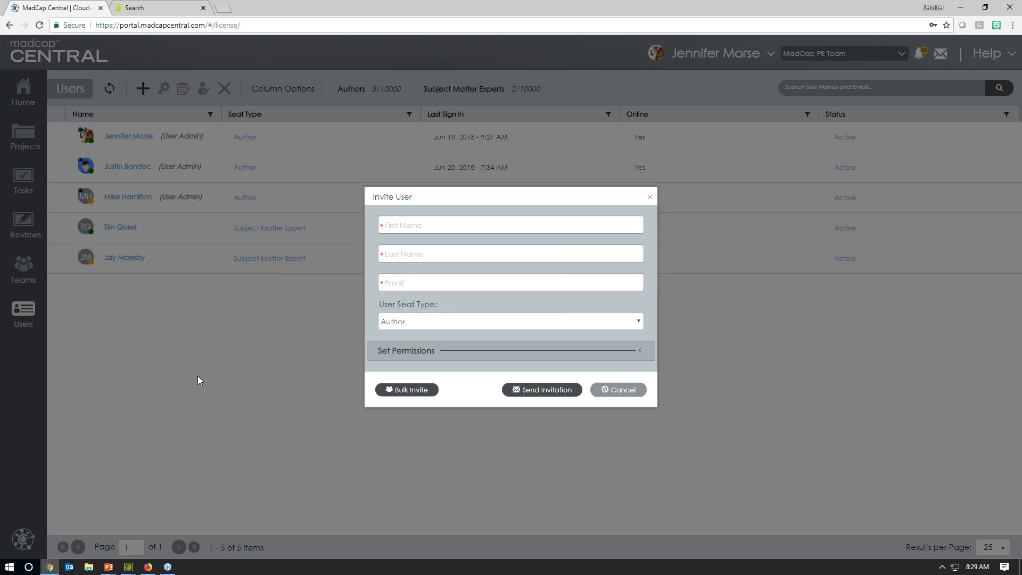
{"action": "left_click", "coordinate": [455, 322]}
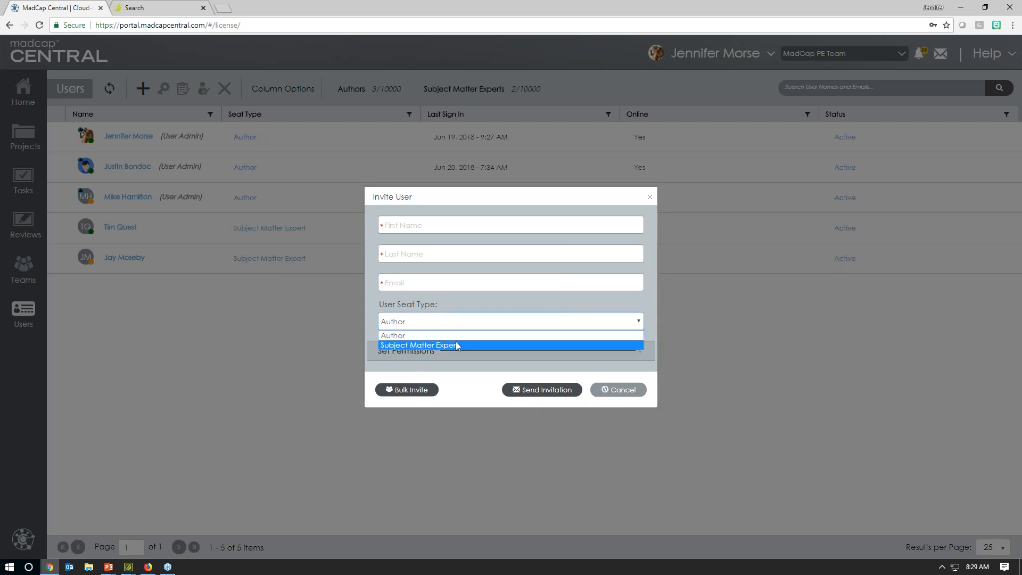
{"action": "left_click", "coordinate": [455, 343]}
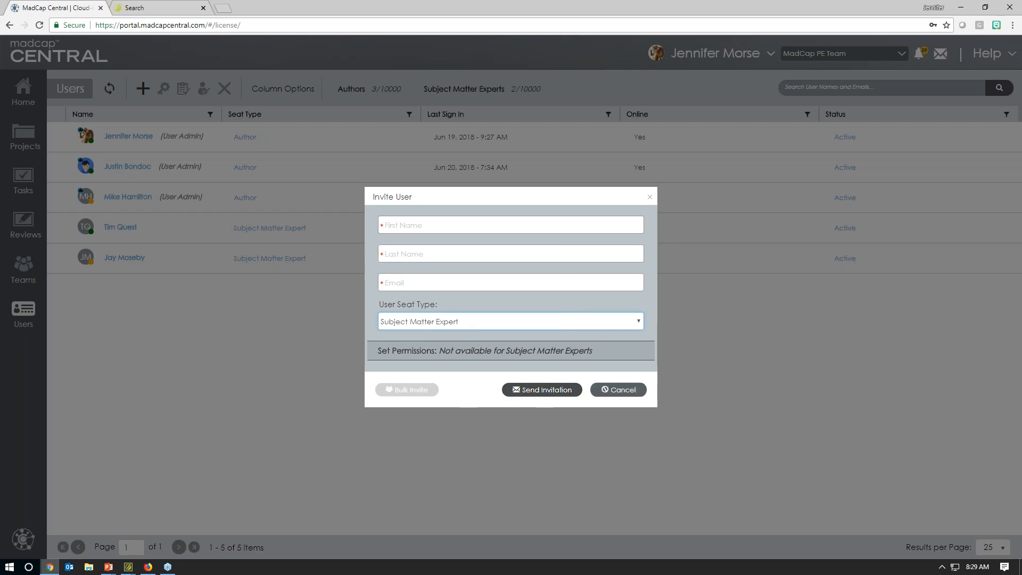
{"action": "left_click", "coordinate": [600, 396]}
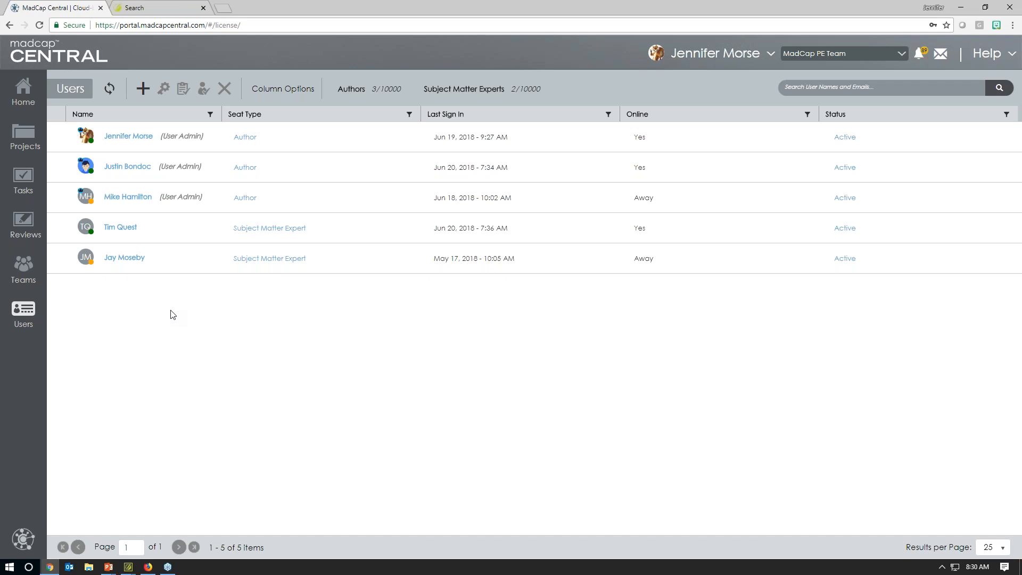
Step: Switch to the Review project in MadCap Flare, maximize its window, and clear the text selection in Basic Steps.htm
{"action": "mouse_move", "coordinate": [129, 570]}
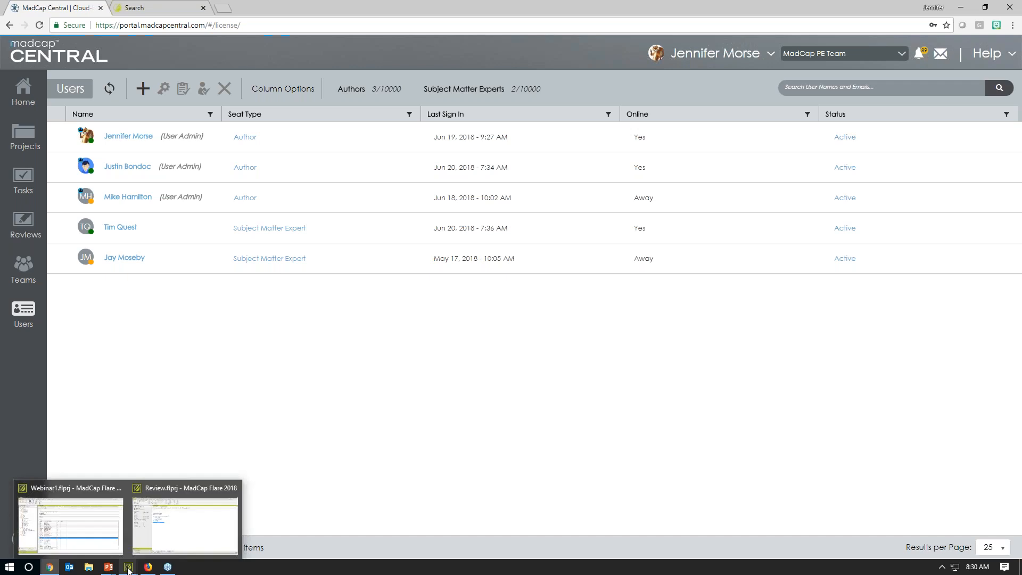
{"action": "left_click", "coordinate": [180, 532]}
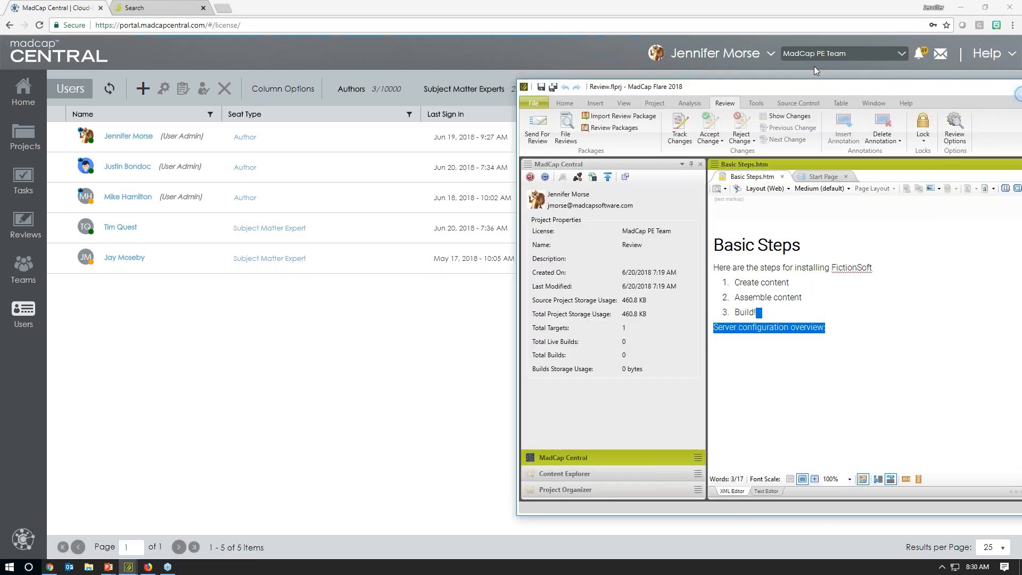
{"action": "left_click_drag", "start_coordinate": [814, 66], "coordinate": [483, 33]}
{"action": "double_click", "coordinate": [484, 33]}
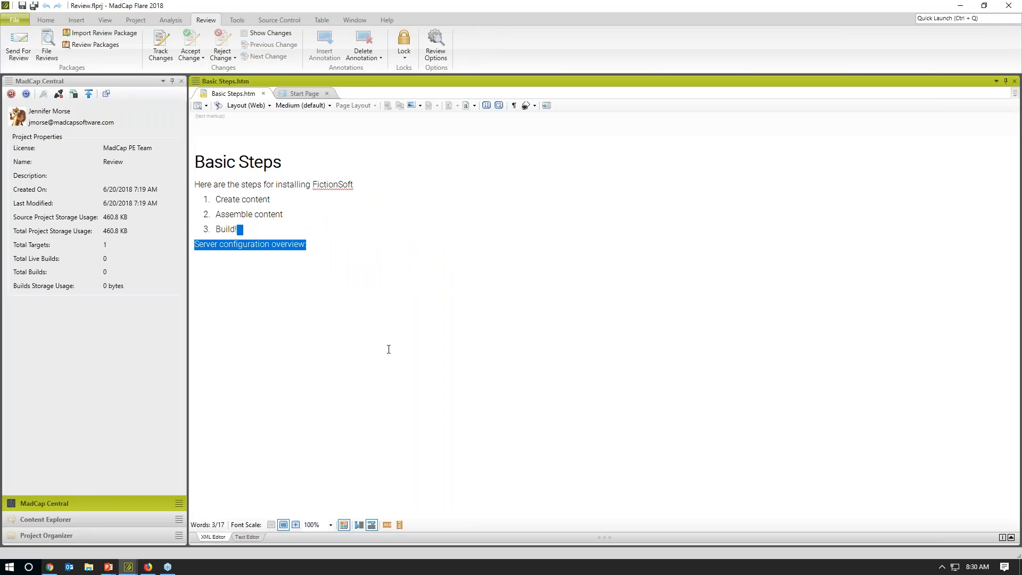
{"action": "key", "text": "Right"}
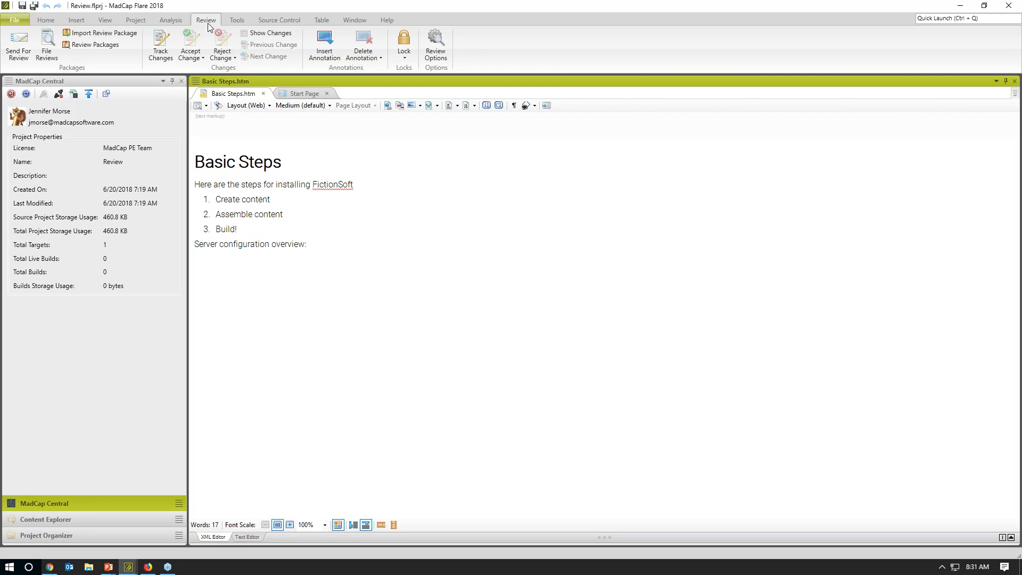
Step: Start the Send Files For Review wizard for Basic Steps.htm and view the files available to add without adding any
{"action": "left_click", "coordinate": [27, 38]}
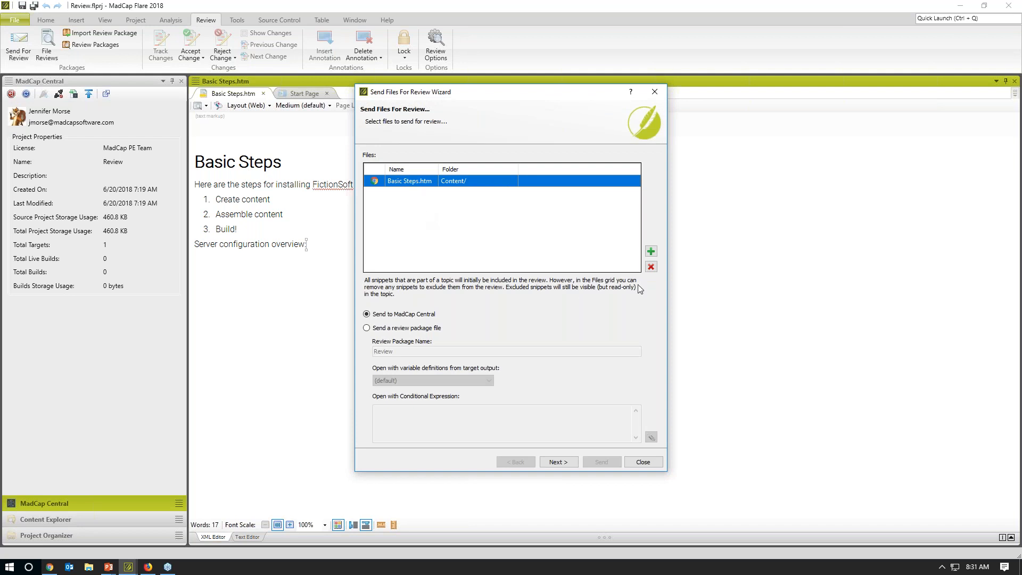
{"action": "left_click", "coordinate": [651, 251]}
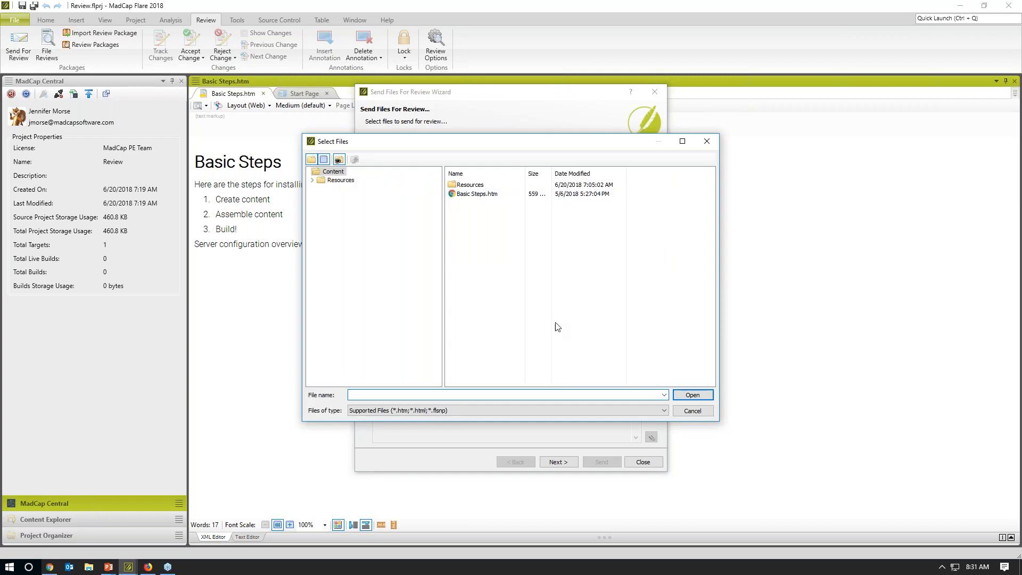
{"action": "left_click", "coordinate": [691, 411]}
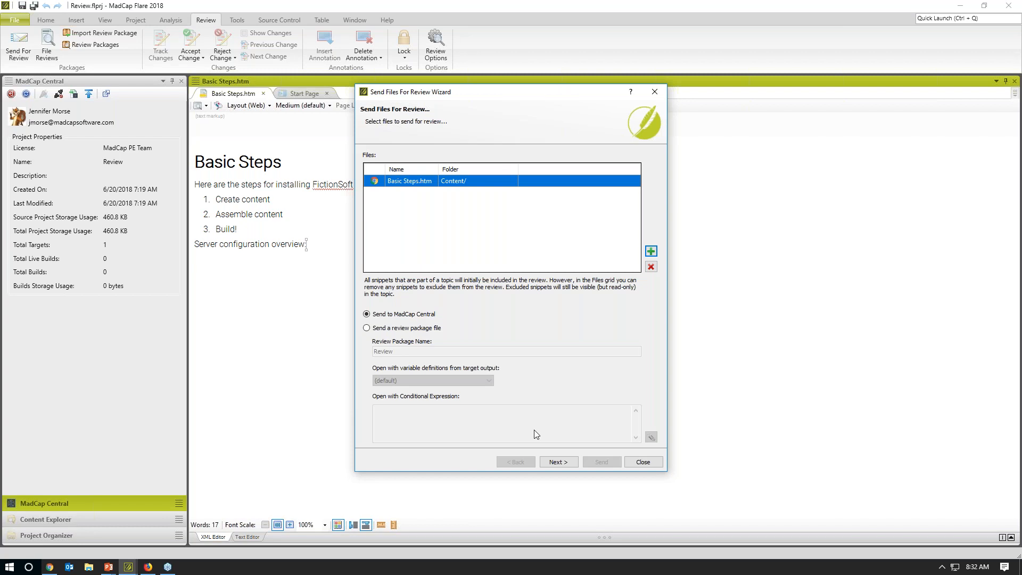
Step: Try to send Basic Steps.htm to MadCap Central for review, decline resending it, and close the wizard
{"action": "left_click", "coordinate": [559, 462]}
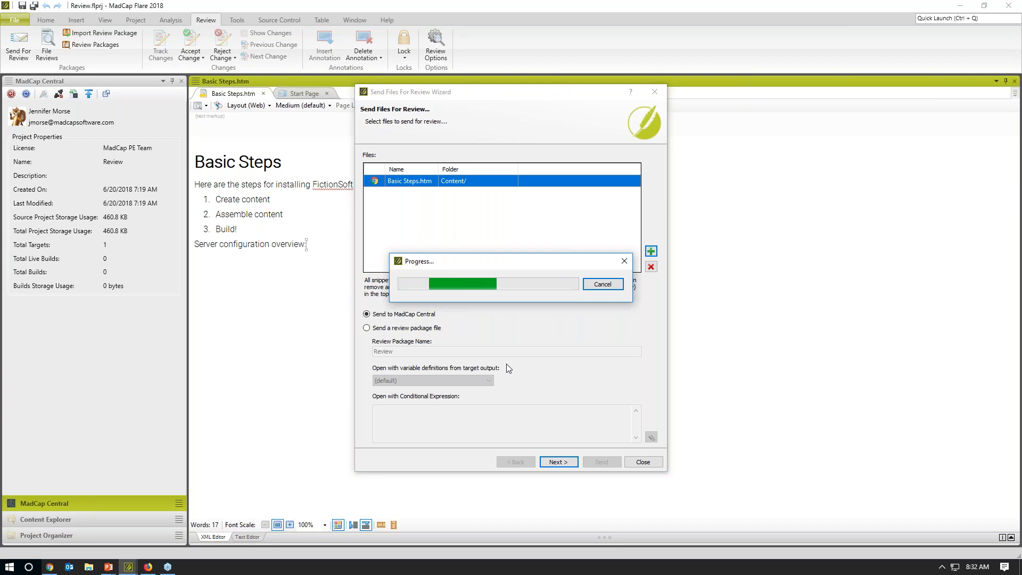
{"action": "left_click", "coordinate": [603, 286]}
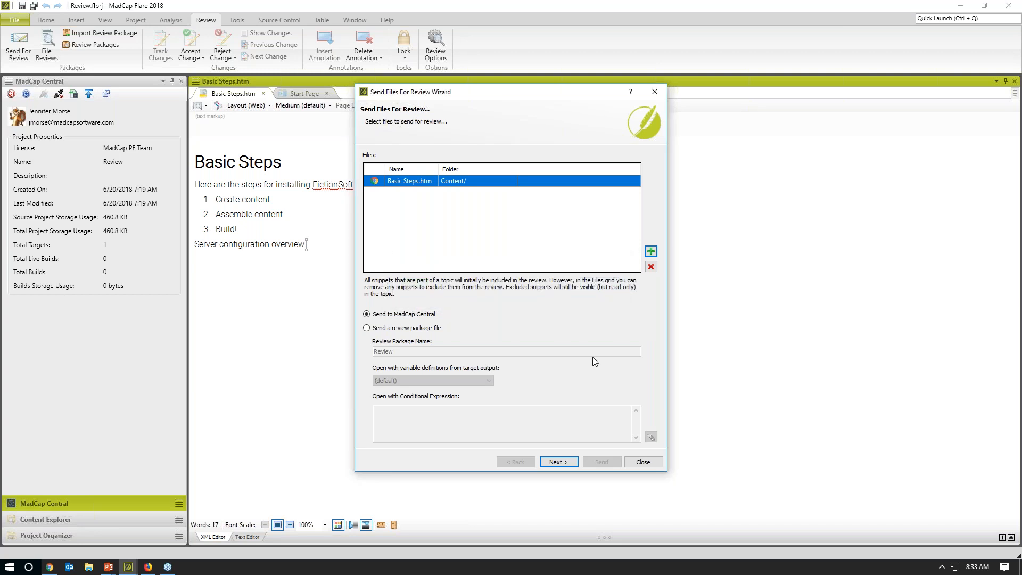
{"action": "left_click", "coordinate": [555, 462]}
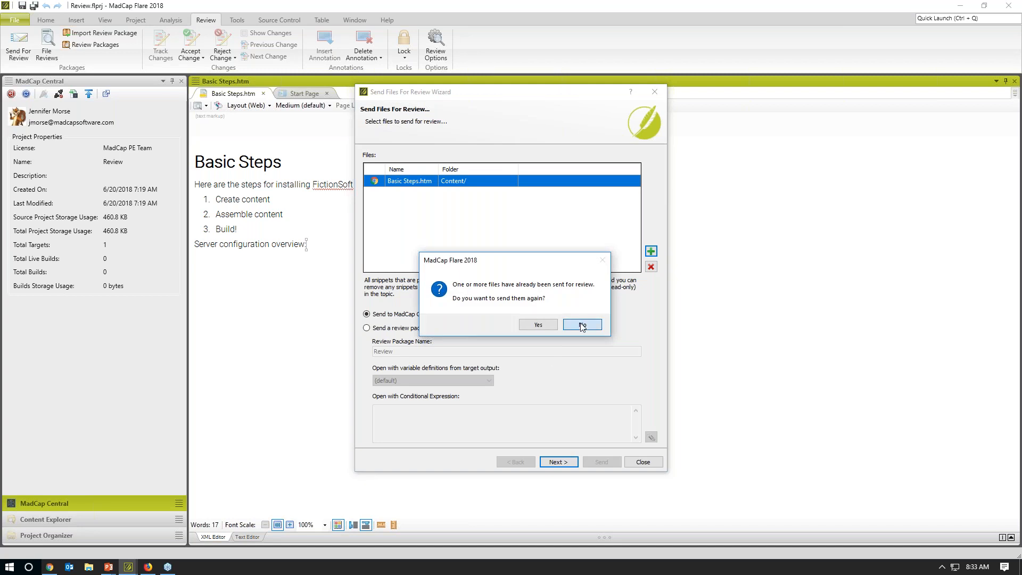
{"action": "left_click", "coordinate": [581, 324]}
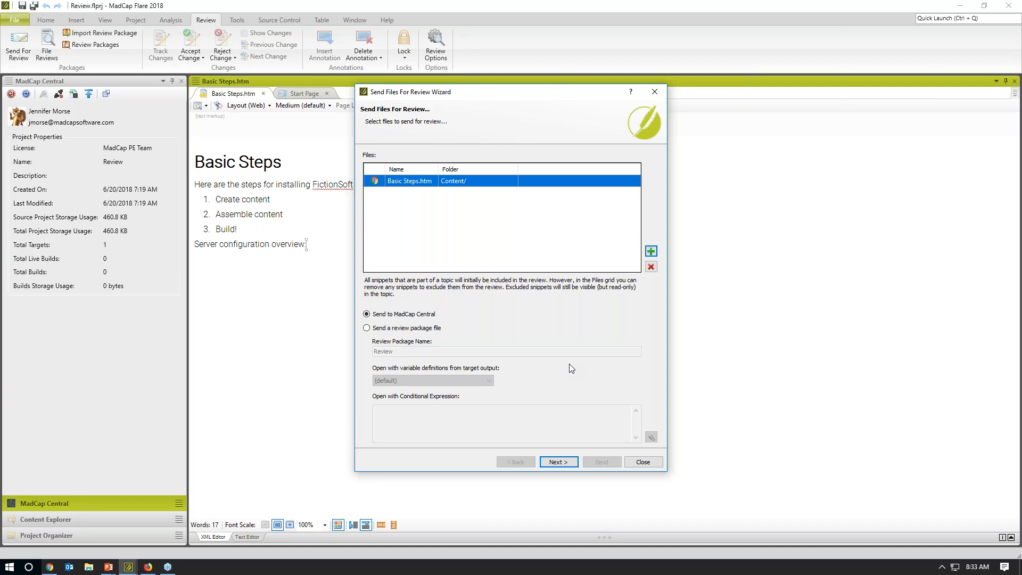
{"action": "left_click", "coordinate": [644, 462]}
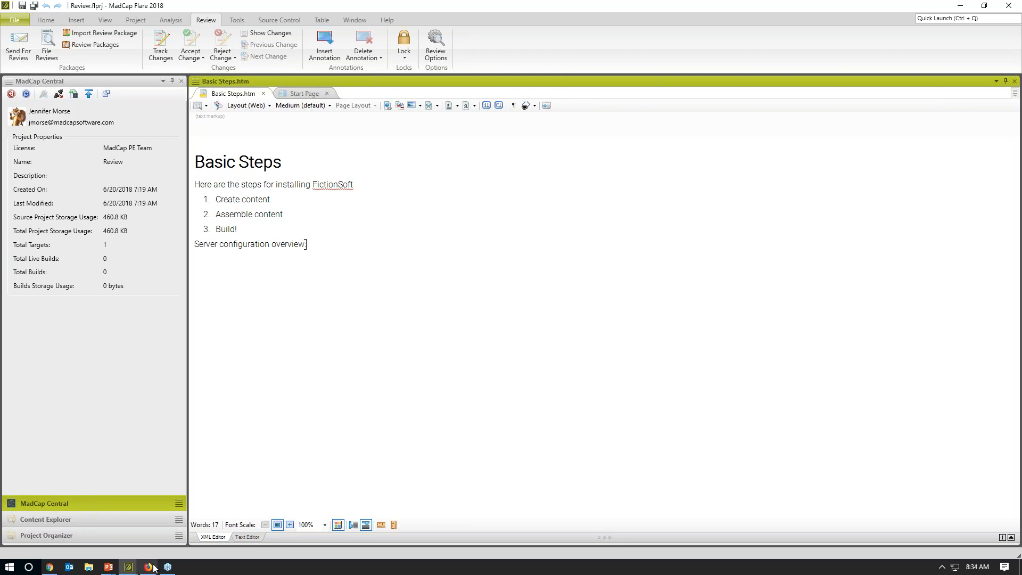
Step: Switch to the reviewer's MadCap Central session in Firefox and open the pending review file Basic Steps.htm
{"action": "mouse_move", "coordinate": [149, 571]}
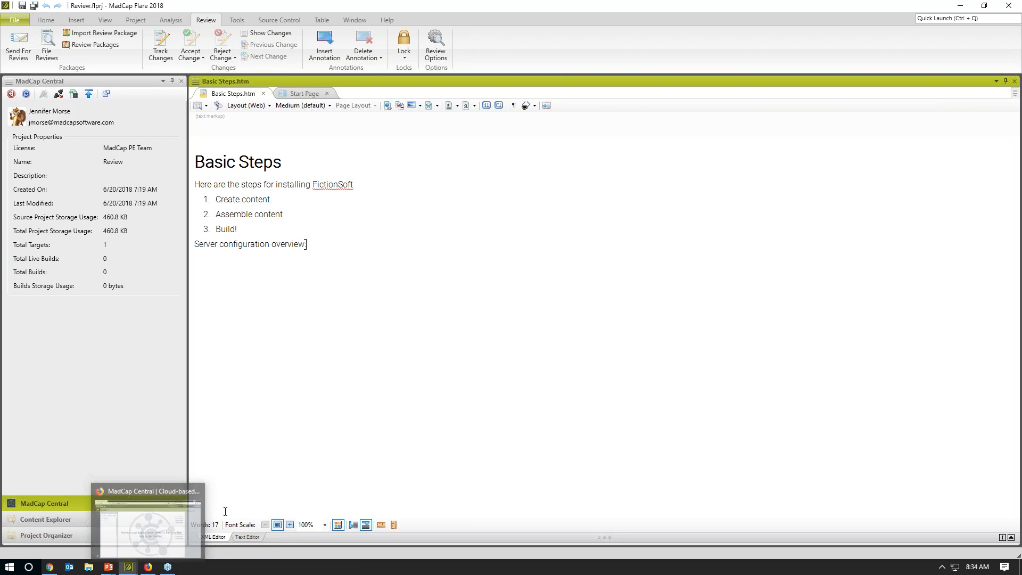
{"action": "left_click", "coordinate": [148, 567]}
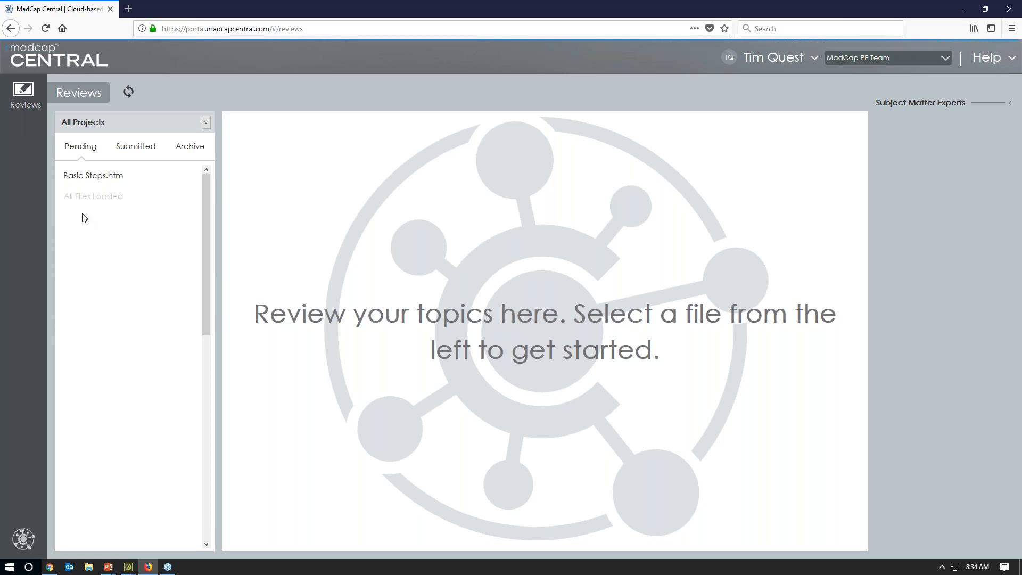
{"action": "left_click", "coordinate": [86, 175]}
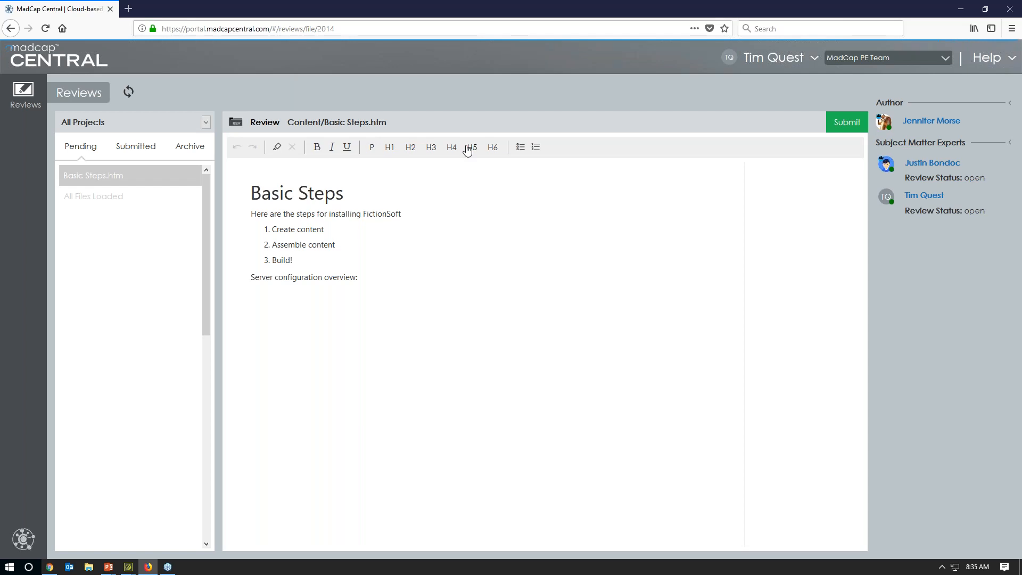
Step: Insert the word "basic" after "Here are" in the introductory sentence and select the resulting change note
{"action": "left_click", "coordinate": [282, 213]}
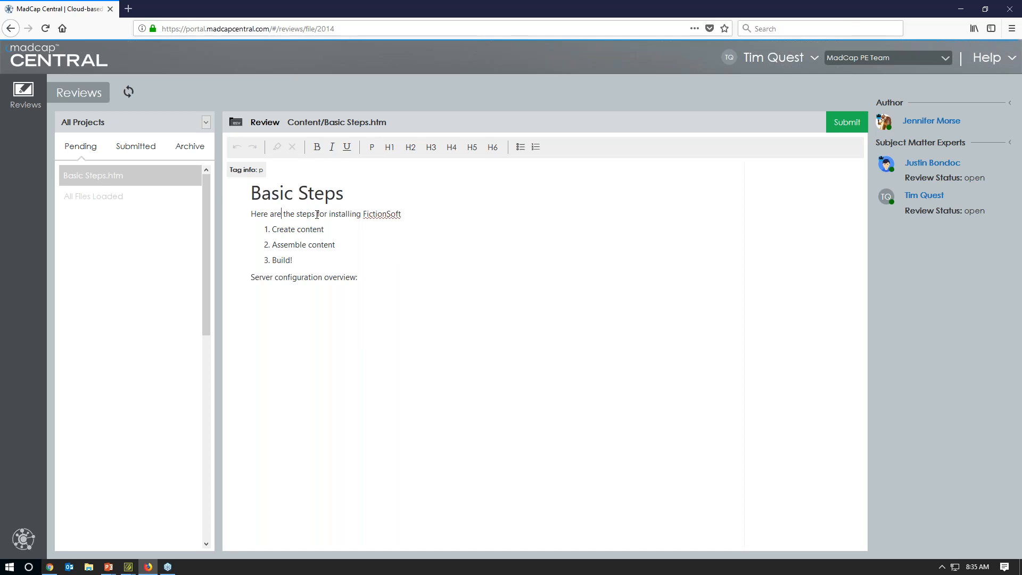
{"action": "type", "text": "basic"}
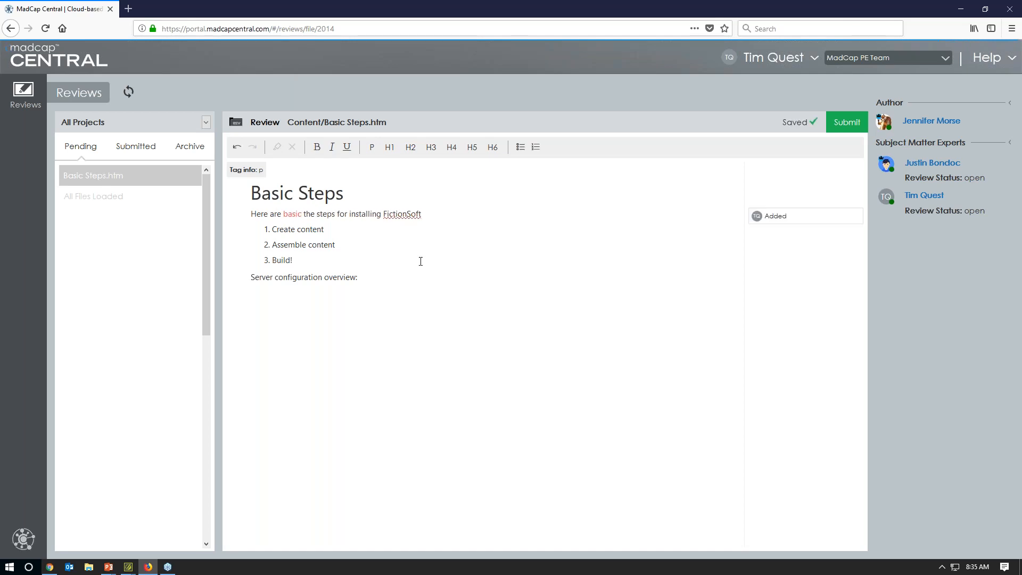
{"action": "left_click", "coordinate": [806, 220]}
Step: Add a list item "More information" after "Assemble content" and format the "Server configuration overview:" paragraph as an H2 heading
{"action": "left_click", "coordinate": [337, 245]}
{"action": "key", "text": "Return"}
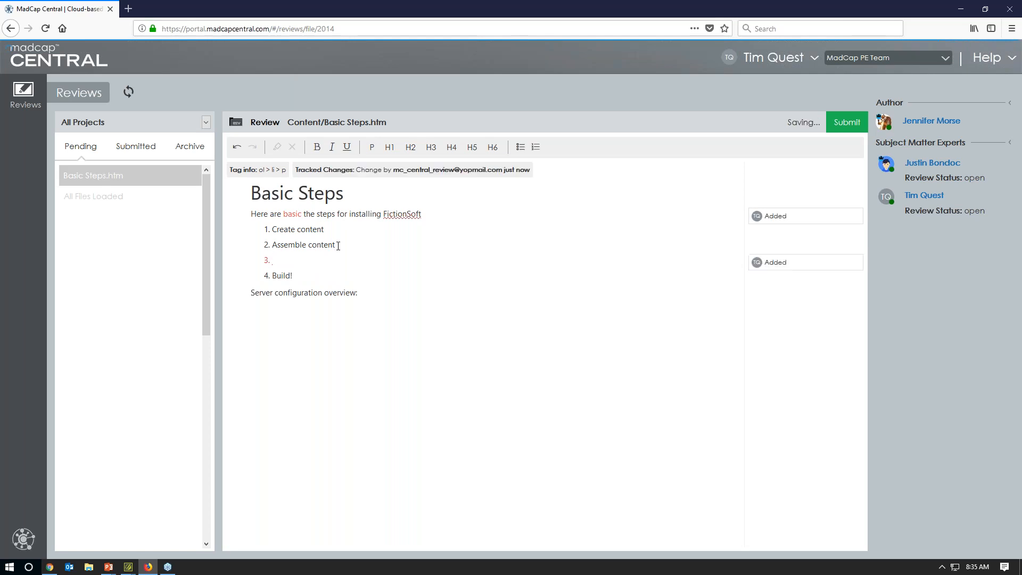
{"action": "type", "text": "More information"}
{"action": "left_click", "coordinate": [260, 296]}
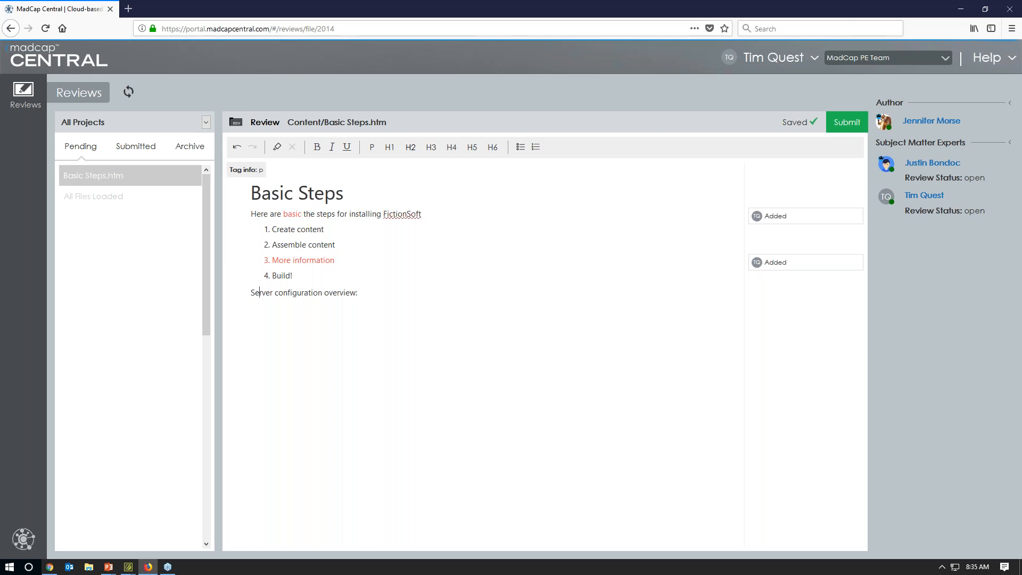
{"action": "left_click", "coordinate": [411, 147]}
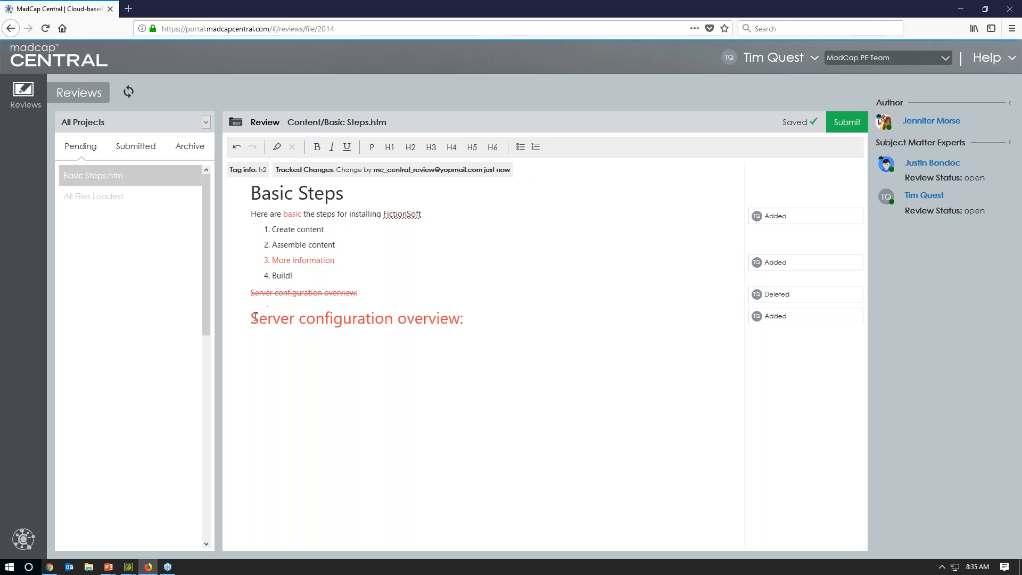
Step: Annotate the H2 heading "Server configuration overview:" with a comment asking the other subject matter expert "can you fill this in"
{"action": "left_click_drag", "start_coordinate": [252, 315], "coordinate": [467, 325]}
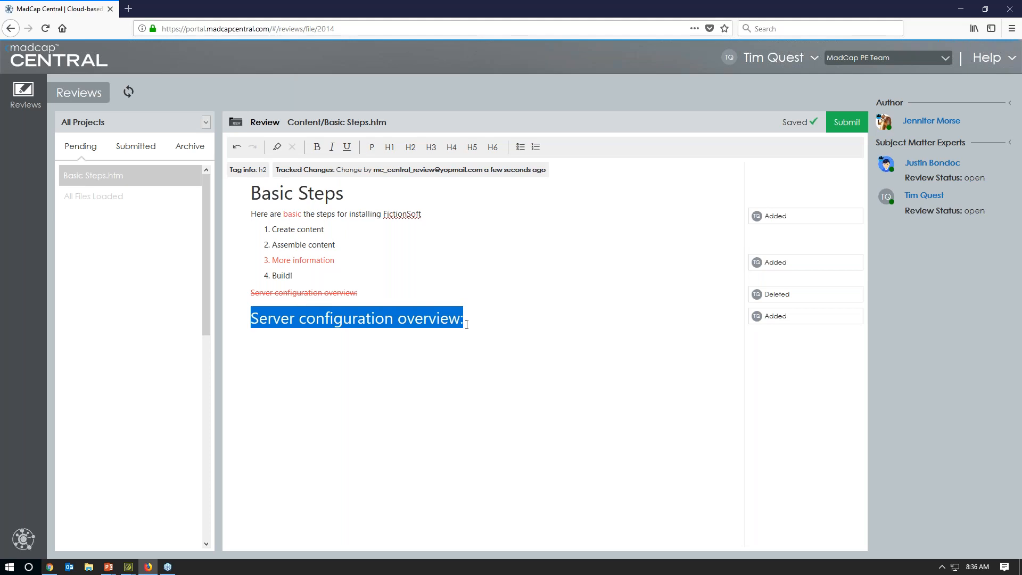
{"action": "left_click", "coordinate": [278, 149]}
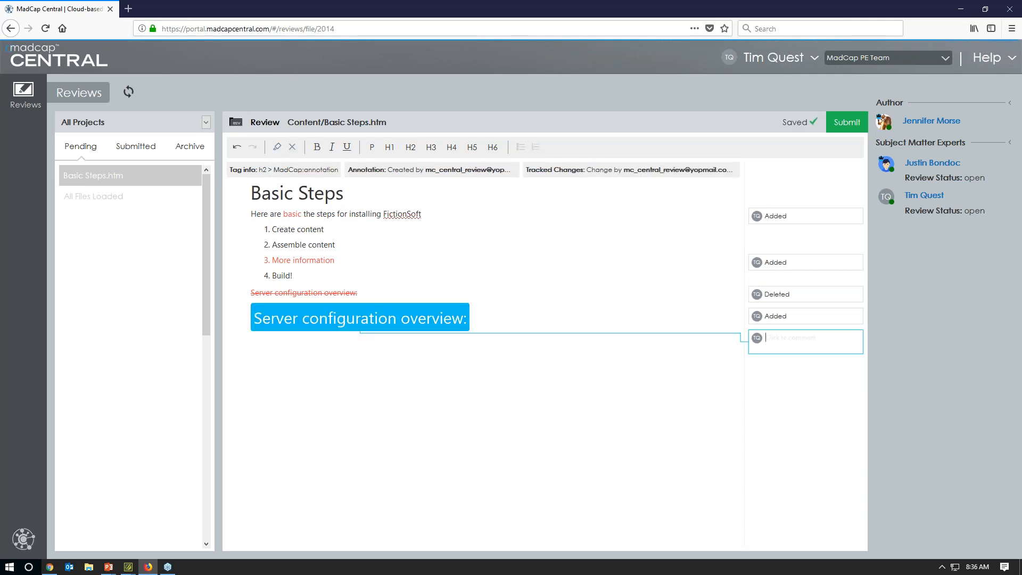
{"action": "type", "text": "This is for Justin, can you fill this in"}
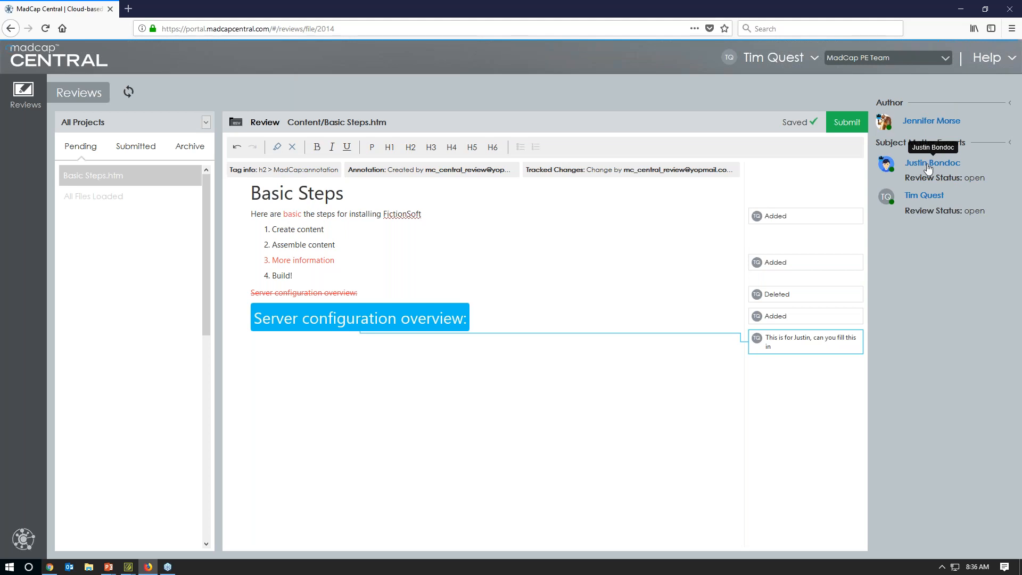
{"action": "left_click", "coordinate": [698, 367]}
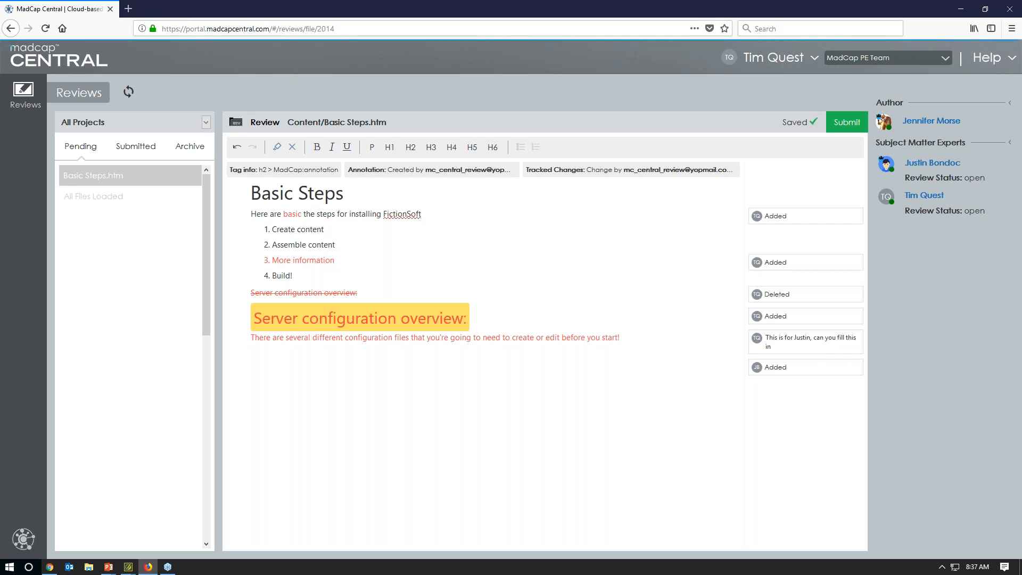
Step: Check the other reviewer's added paragraph, submit the review of Basic Steps.htm, refresh the reviews, and leave the reviewer's browser window
{"action": "left_click", "coordinate": [783, 365]}
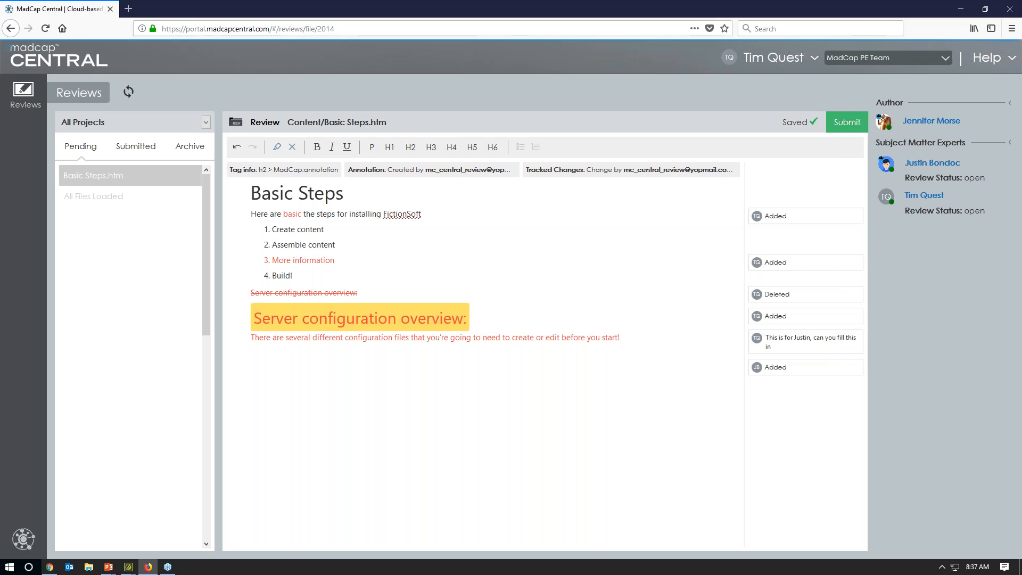
{"action": "left_click", "coordinate": [847, 122]}
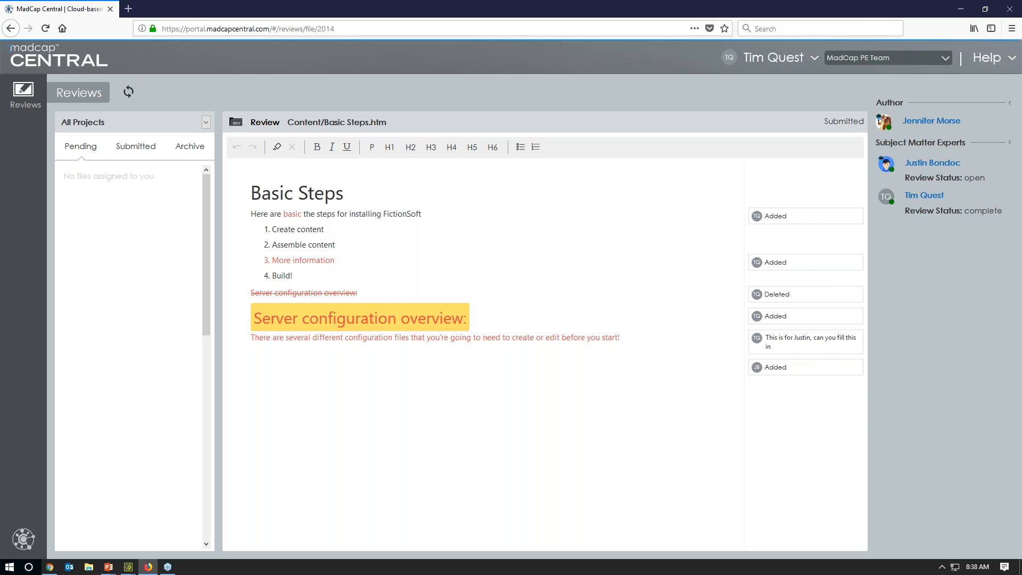
{"action": "left_click", "coordinate": [129, 91]}
{"action": "left_click_drag", "start_coordinate": [622, 6], "coordinate": [1021, 46]}
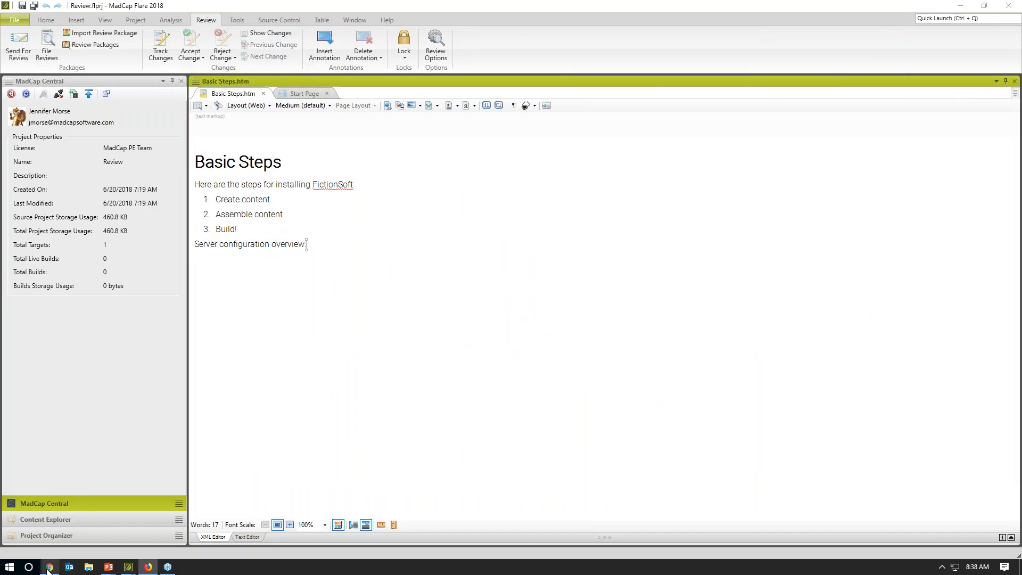
Step: Switch to the author's MadCap Central session in Chrome and list the files sent for review
{"action": "mouse_move", "coordinate": [49, 567]}
{"action": "left_click", "coordinate": [56, 544]}
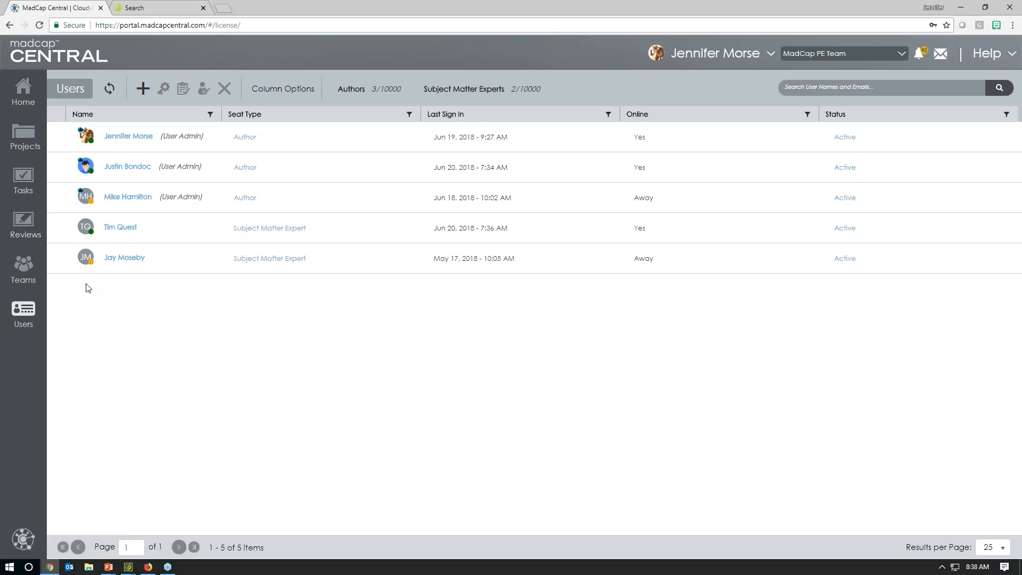
{"action": "left_click", "coordinate": [17, 229]}
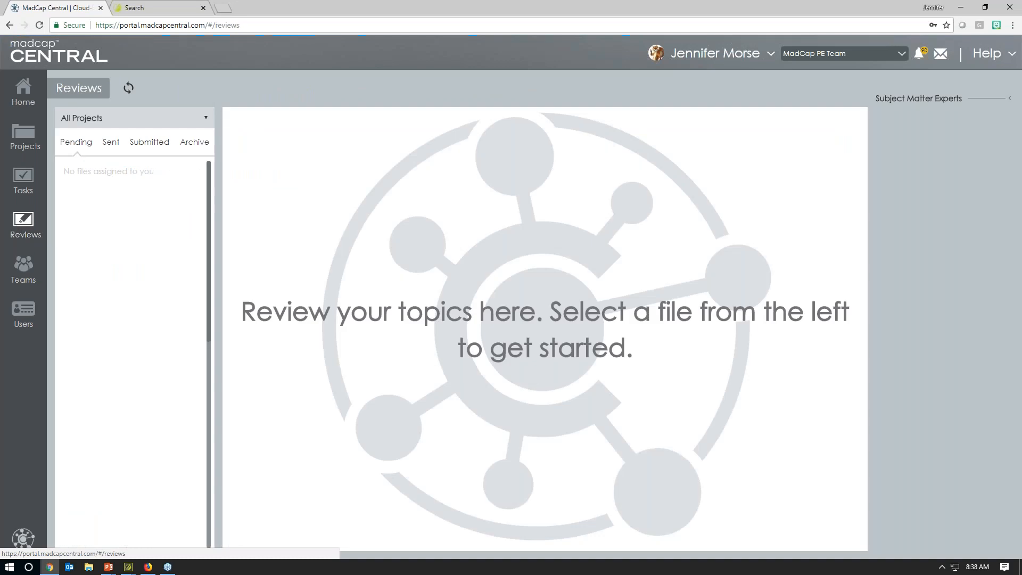
{"action": "left_click", "coordinate": [110, 145]}
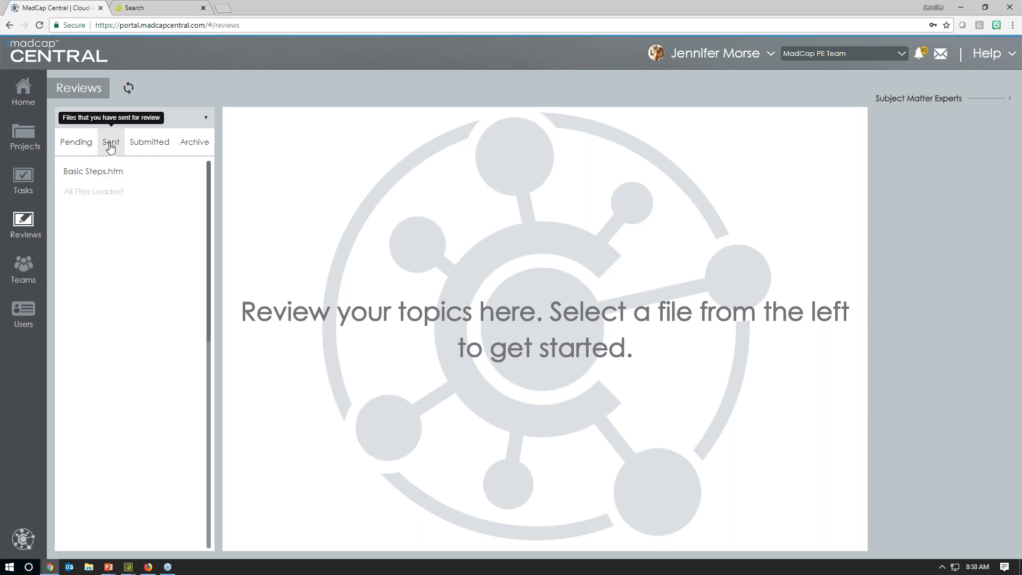
{"action": "left_click", "coordinate": [74, 144]}
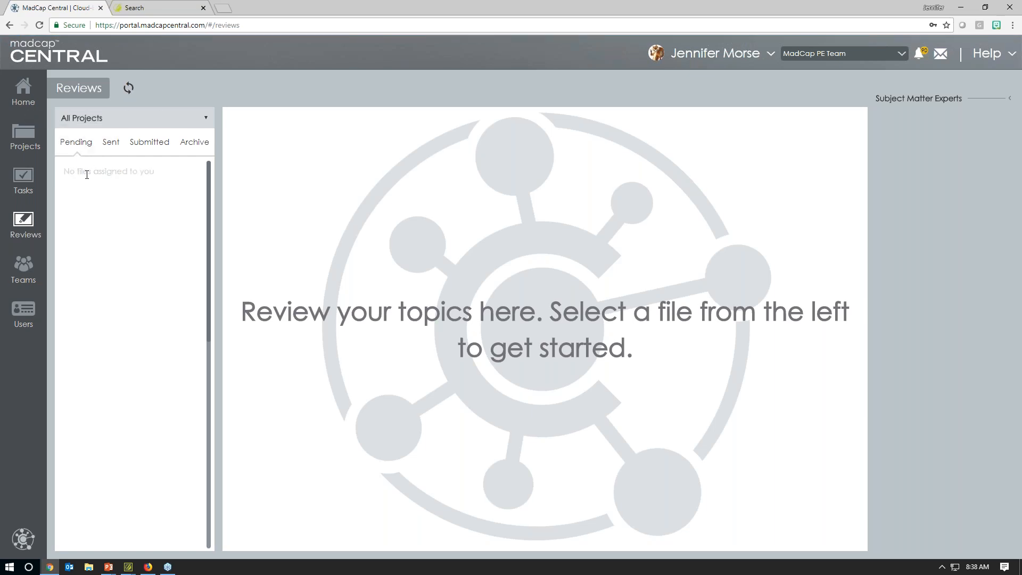
{"action": "left_click", "coordinate": [111, 143]}
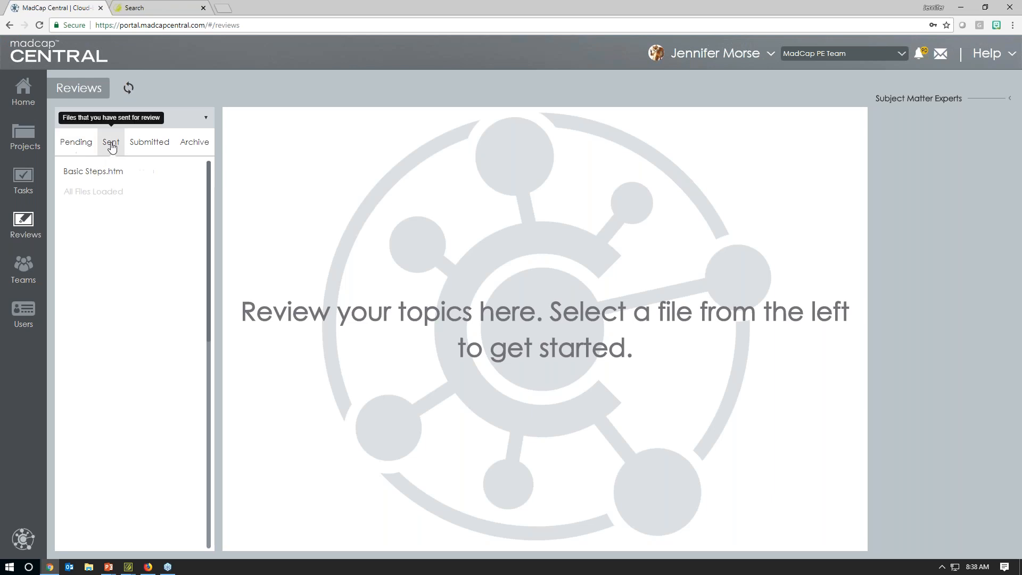
Step: Open the sent review file Basic Steps.htm and add an exclamation mark after "Create content"
{"action": "left_click", "coordinate": [88, 175]}
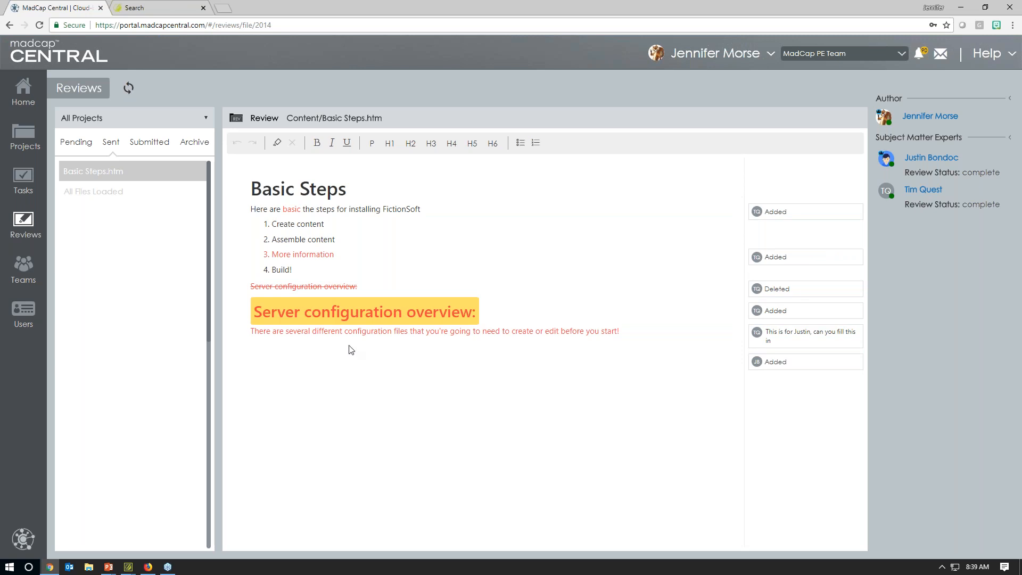
{"action": "left_click", "coordinate": [339, 224]}
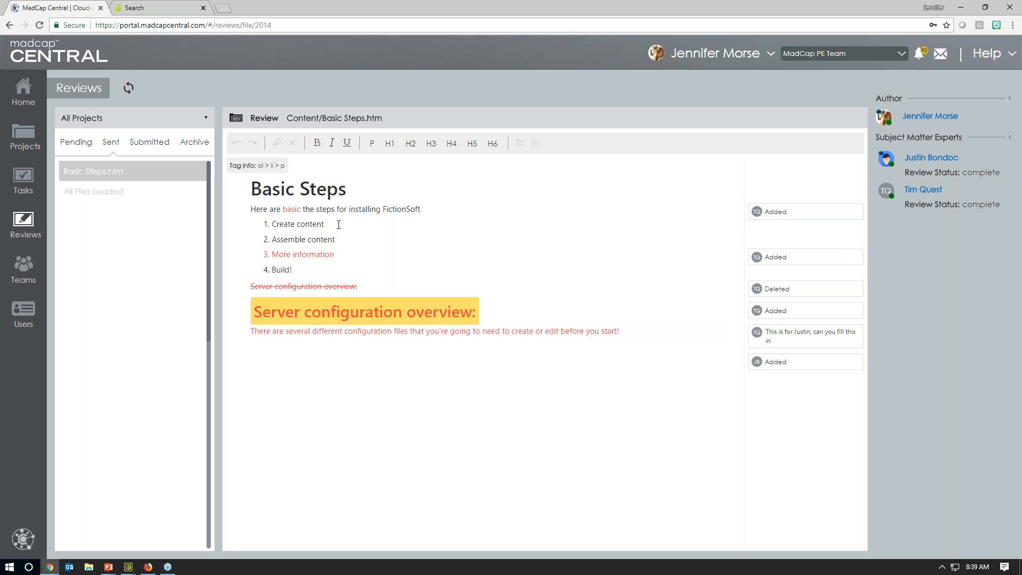
{"action": "left_click", "coordinate": [767, 234]}
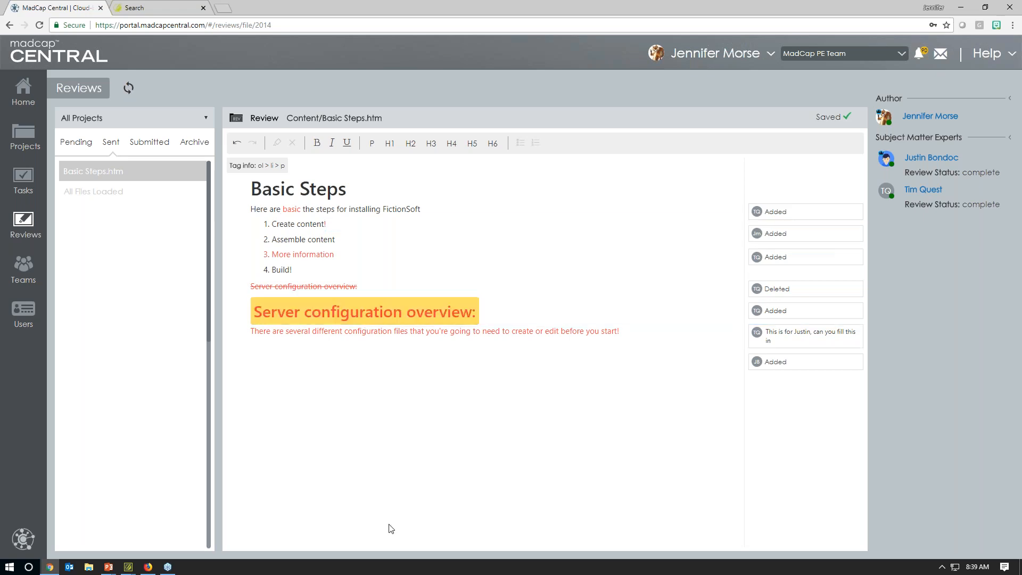
Step: Switch to the Review project in MadCap Flare and close the review of Basic Steps.htm from the file reviews inbox
{"action": "mouse_move", "coordinate": [127, 566]}
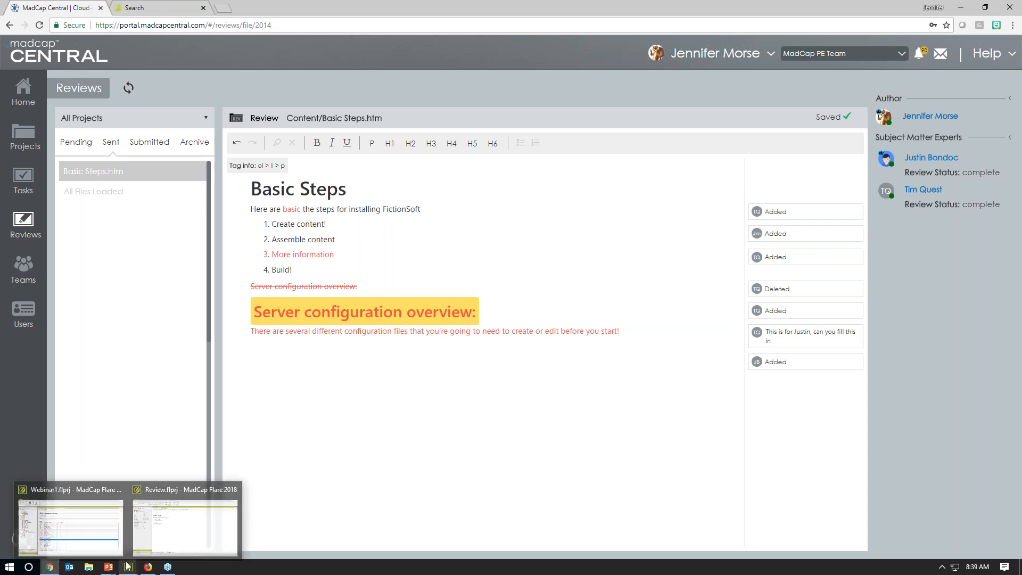
{"action": "left_click", "coordinate": [185, 513]}
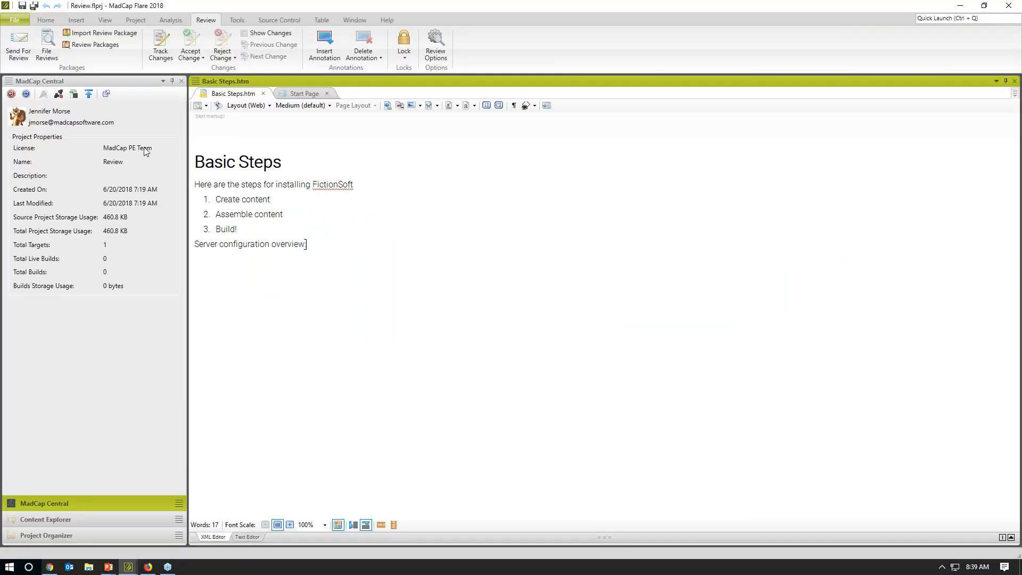
{"action": "left_click", "coordinate": [48, 52]}
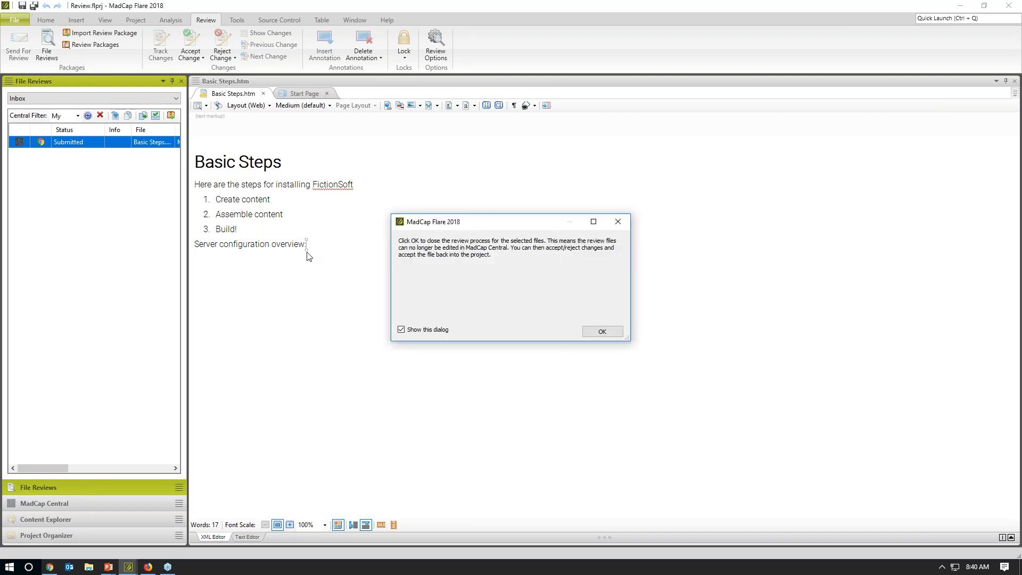
{"action": "left_click", "coordinate": [602, 331]}
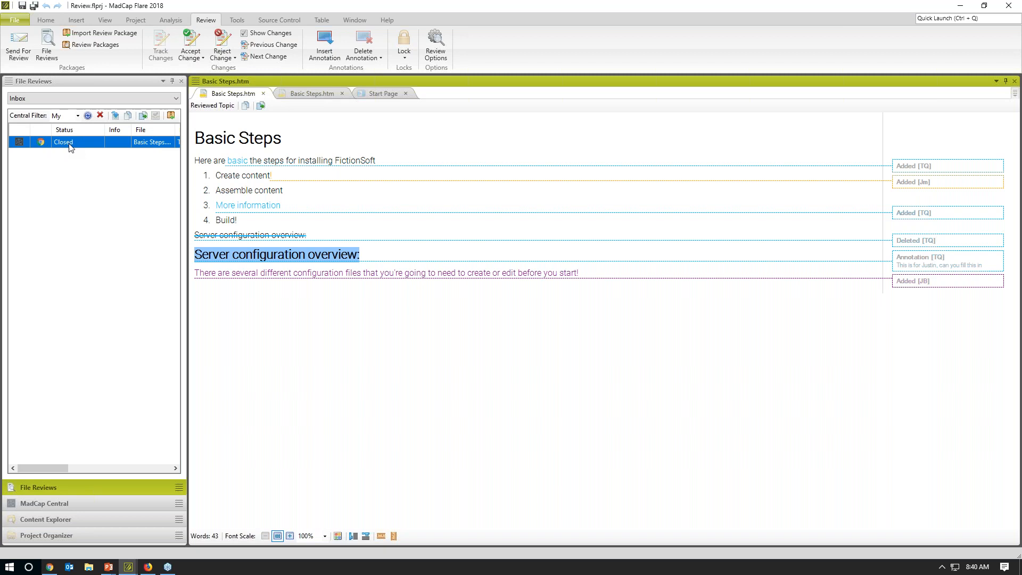
Step: Switch to MadCap Central in Chrome, refresh the reviews, and check the sent and archived files for Basic Steps.htm
{"action": "left_click", "coordinate": [49, 566]}
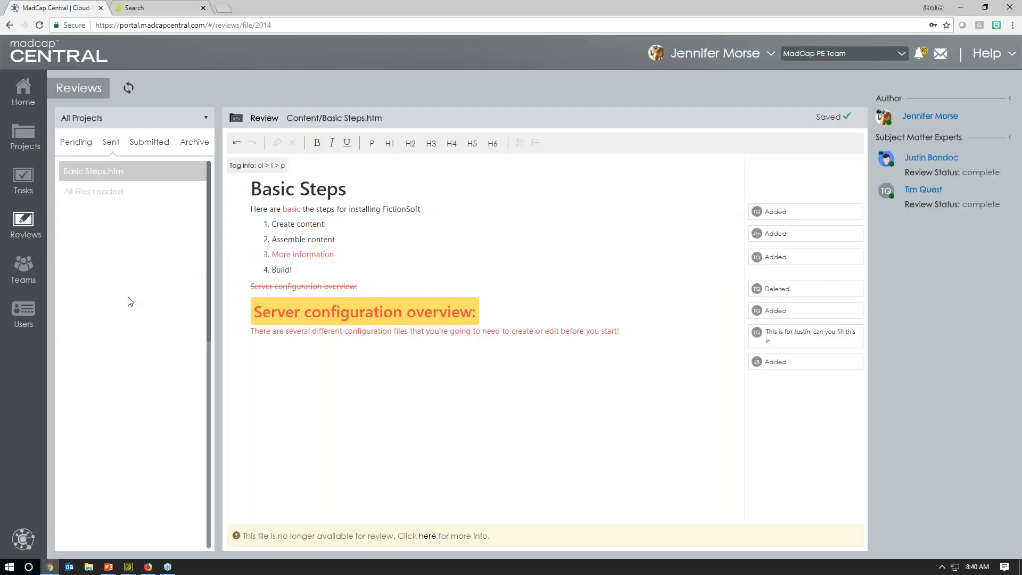
{"action": "left_click", "coordinate": [129, 90]}
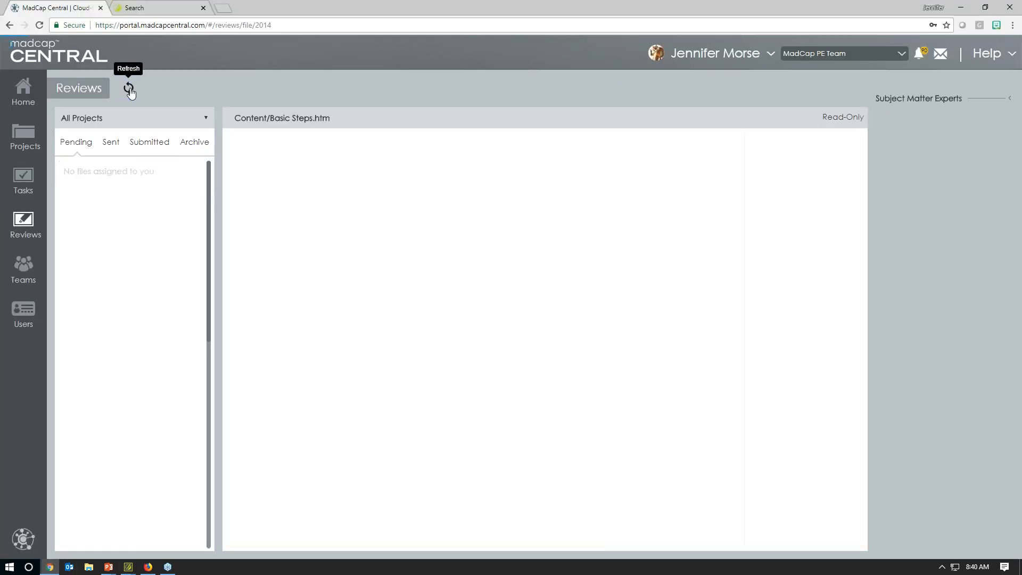
{"action": "left_click", "coordinate": [111, 142]}
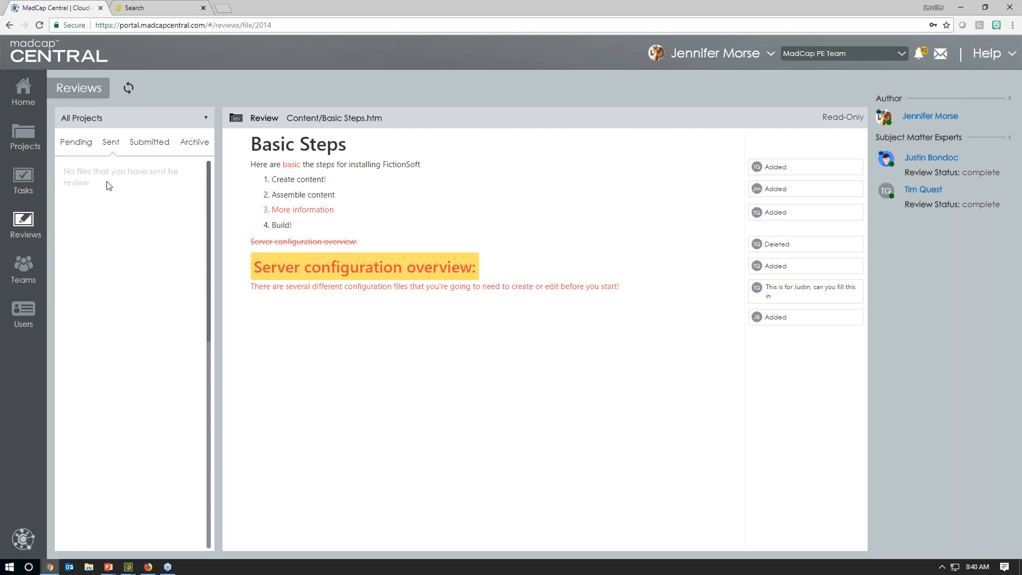
{"action": "left_click", "coordinate": [194, 142]}
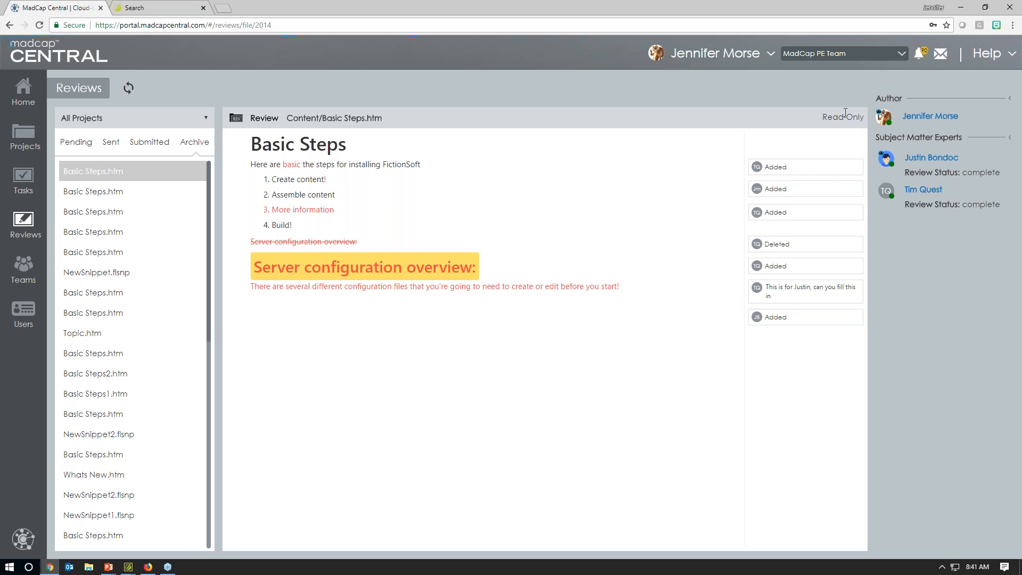
Step: Switch to the Review project in MadCap Flare and accept the insertion "basic" in the reviewed topic's introductory sentence
{"action": "mouse_move", "coordinate": [128, 568]}
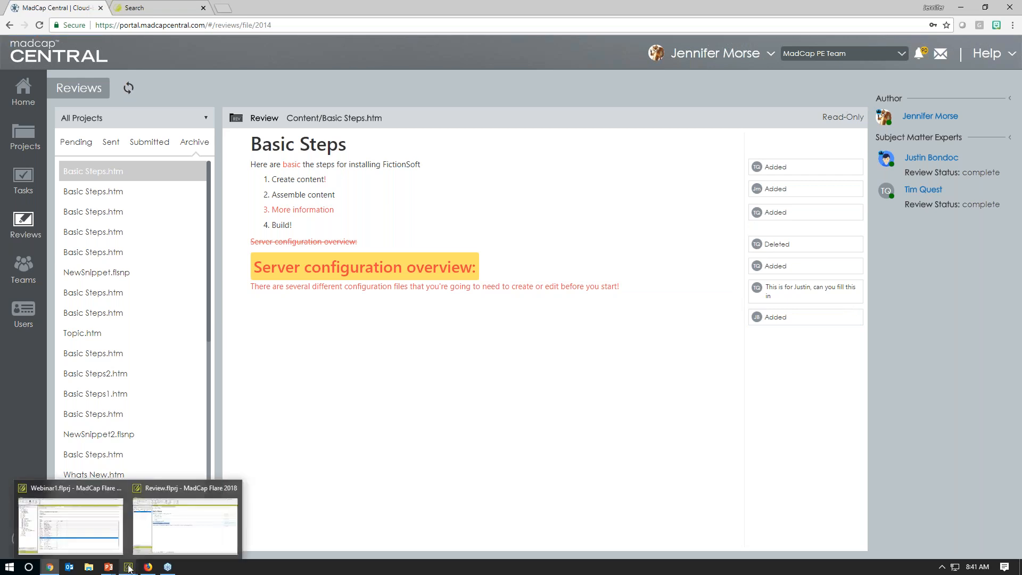
{"action": "left_click", "coordinate": [171, 532]}
{"action": "left_click", "coordinate": [924, 169]}
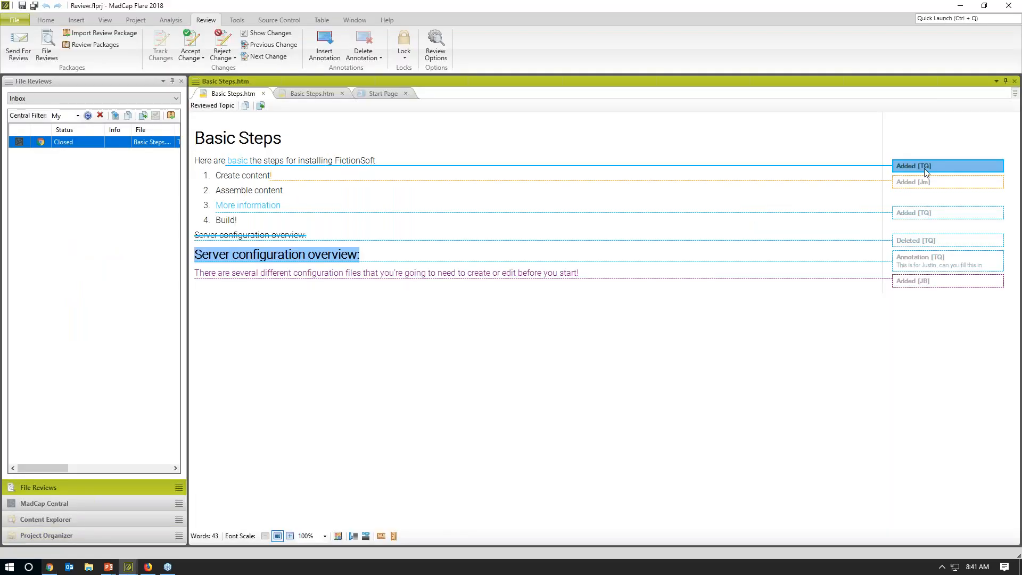
{"action": "right_click", "coordinate": [923, 168]}
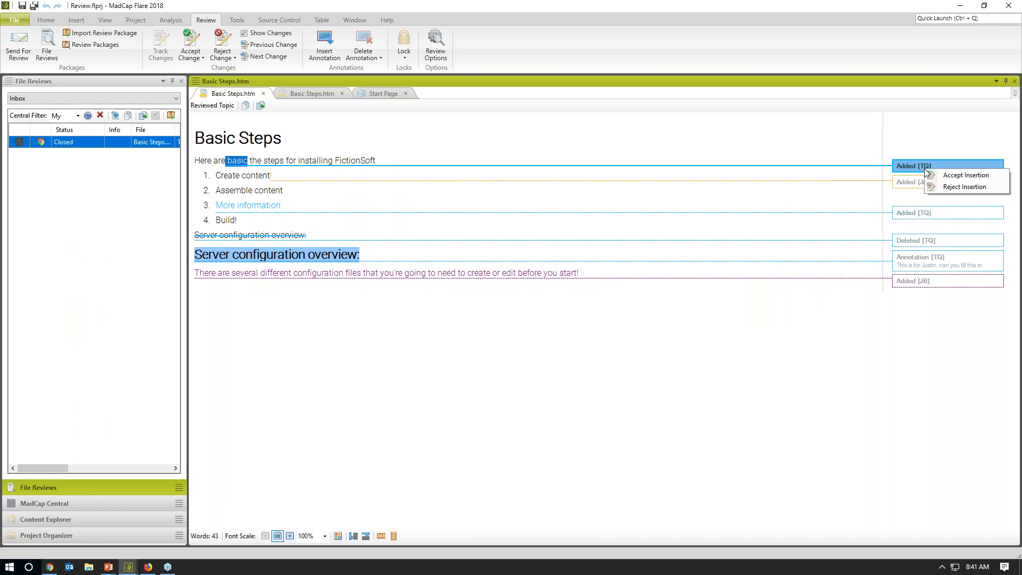
{"action": "left_click", "coordinate": [932, 176]}
{"action": "right_click", "coordinate": [927, 178]}
{"action": "key", "text": "Escape"}
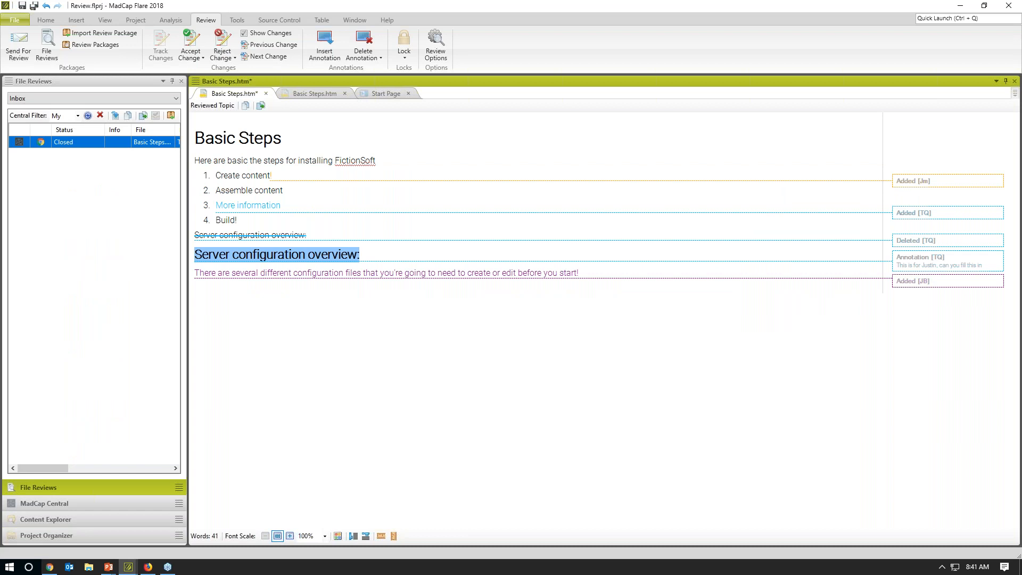
Step: Accept all remaining tracked changes in the reviewed Basic Steps topic and delete the annotation on the "Server configuration overview:" heading
{"action": "left_click", "coordinate": [192, 59]}
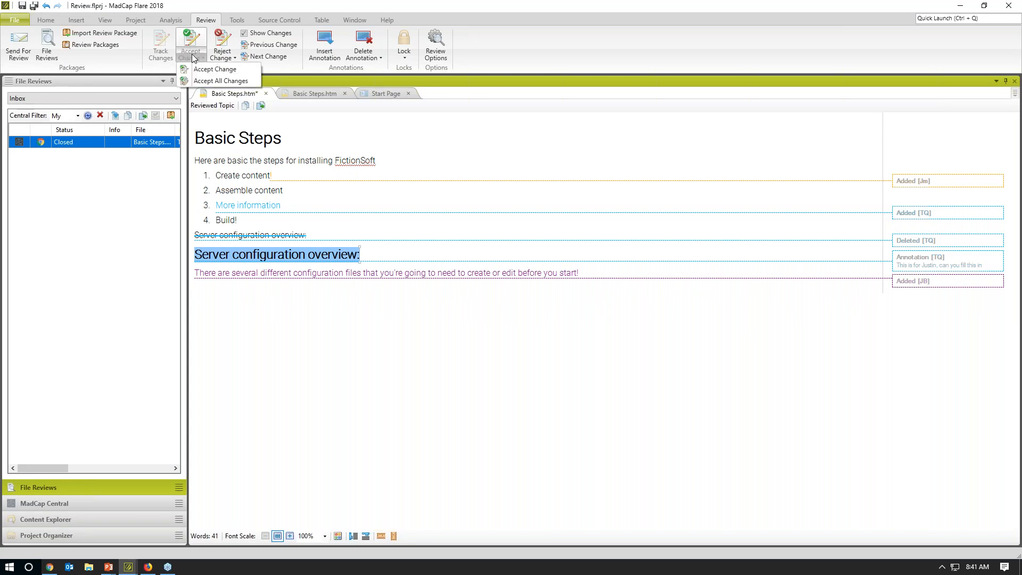
{"action": "left_click", "coordinate": [213, 81]}
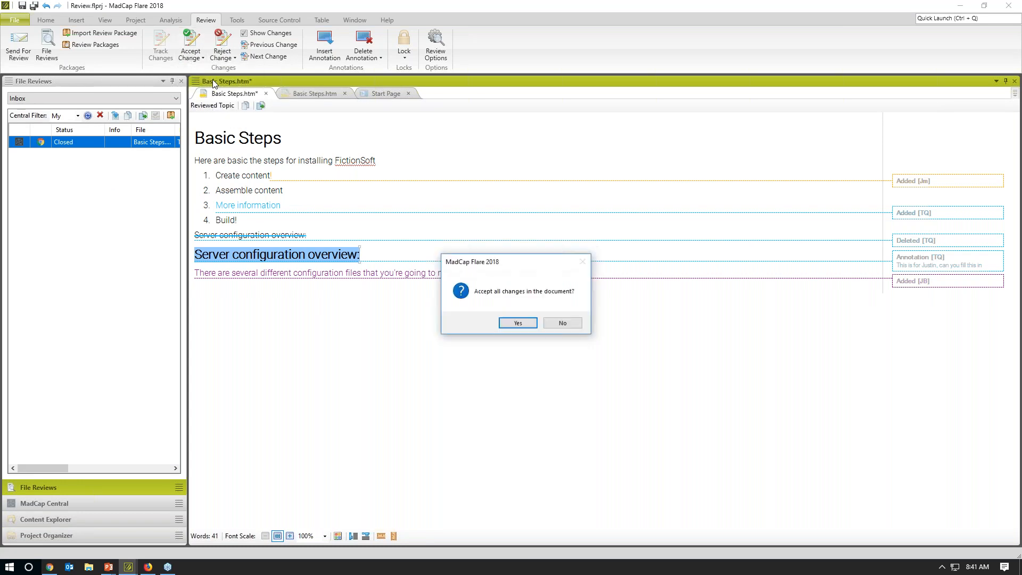
{"action": "left_click", "coordinate": [518, 323]}
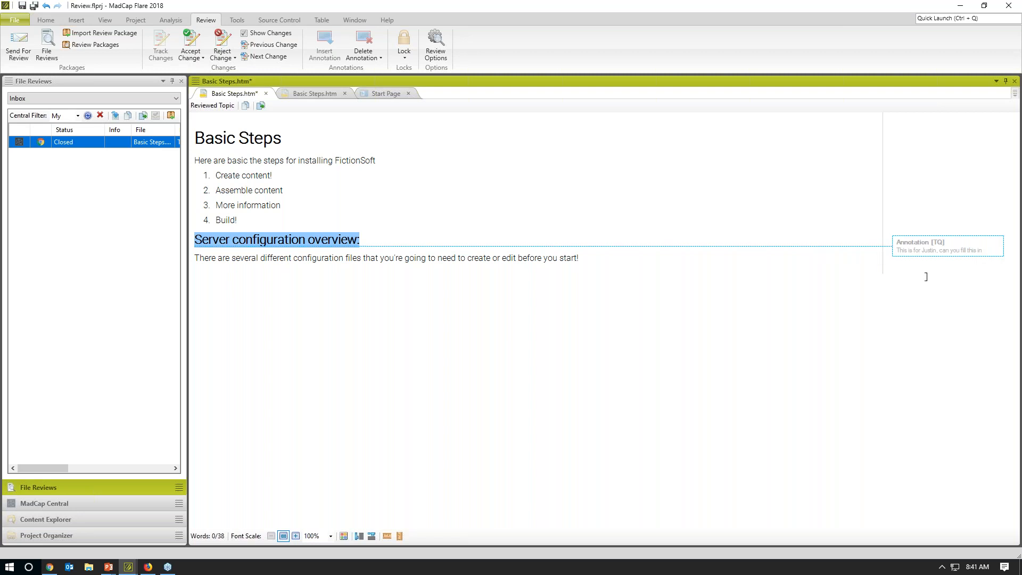
{"action": "right_click", "coordinate": [932, 248]}
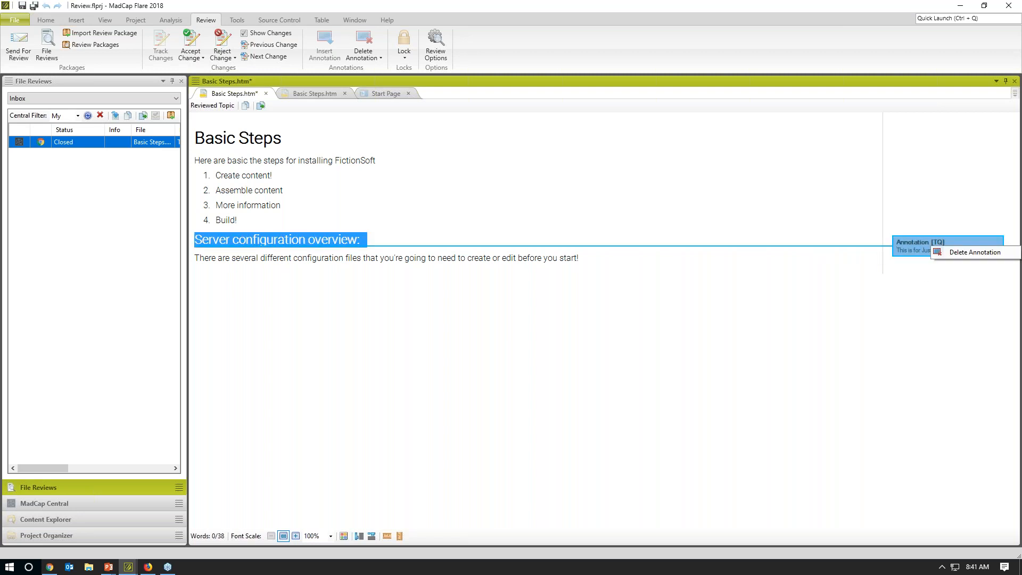
{"action": "left_click", "coordinate": [950, 251]}
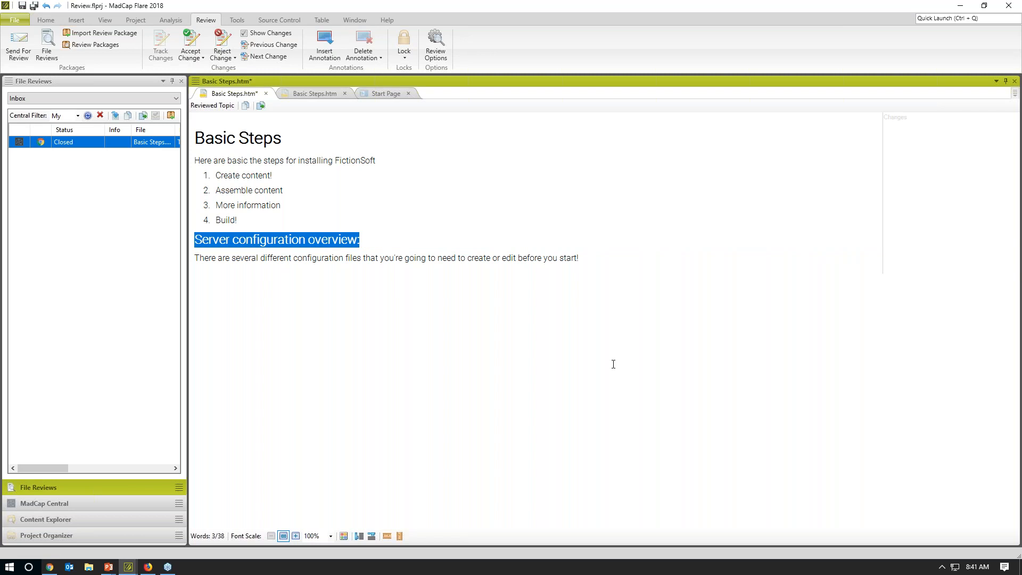
Step: Accept the reviewed topic back into the project and open Basic Steps.htm from the project's Content folder
{"action": "left_click", "coordinate": [260, 106]}
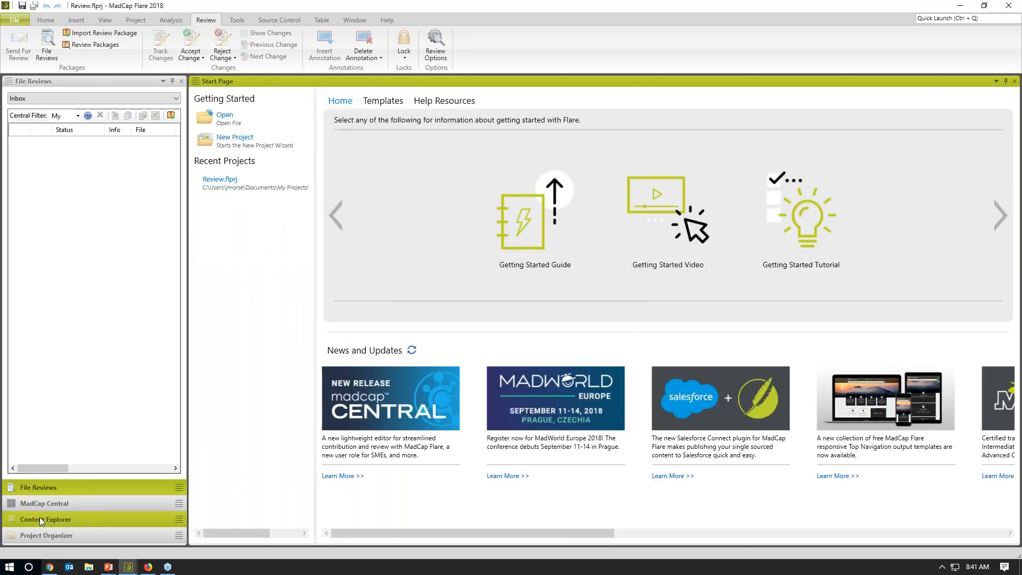
{"action": "left_click", "coordinate": [42, 520]}
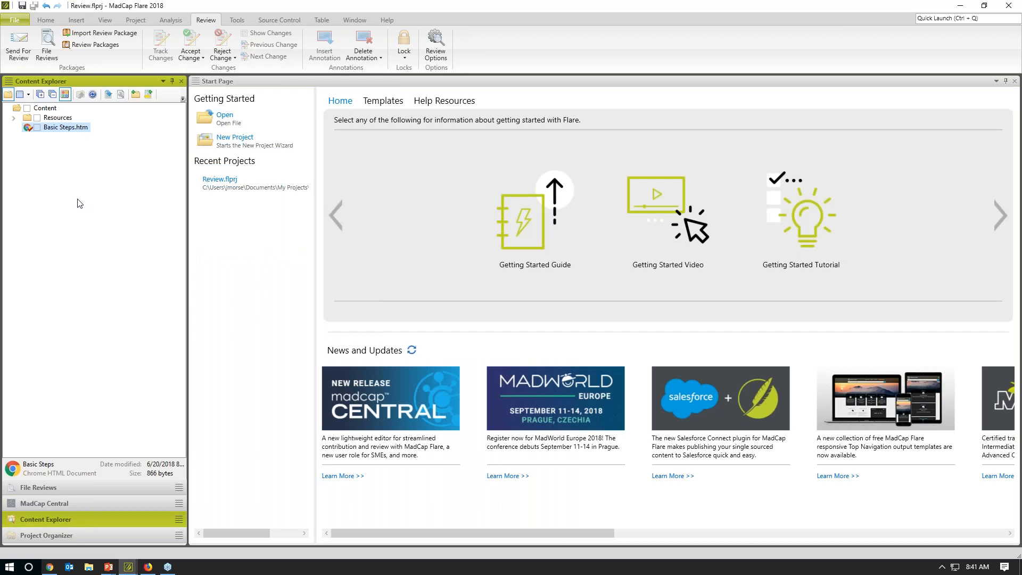
{"action": "double_click", "coordinate": [80, 128]}
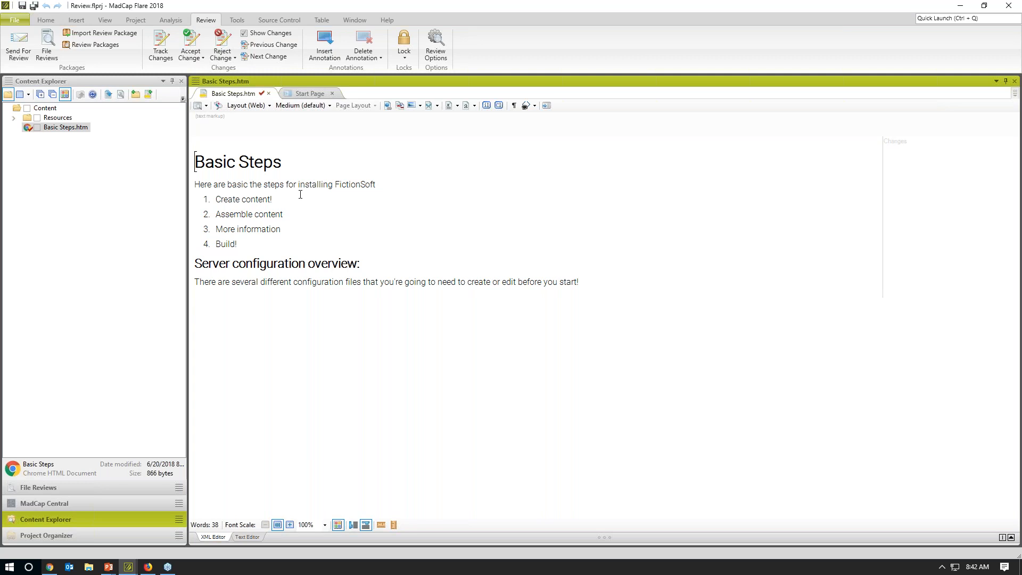
Step: Show the Source Control commands, switch to the PowerPoint slide show, and advance the Cloud-Based Review benefits to "Multi-user editing"
{"action": "left_click", "coordinate": [286, 20]}
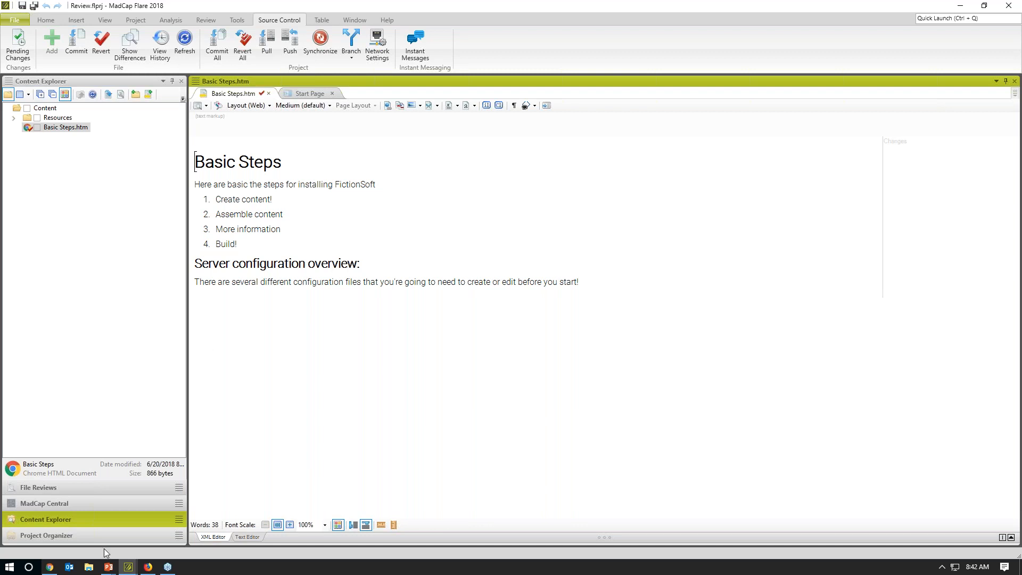
{"action": "mouse_move", "coordinate": [109, 565]}
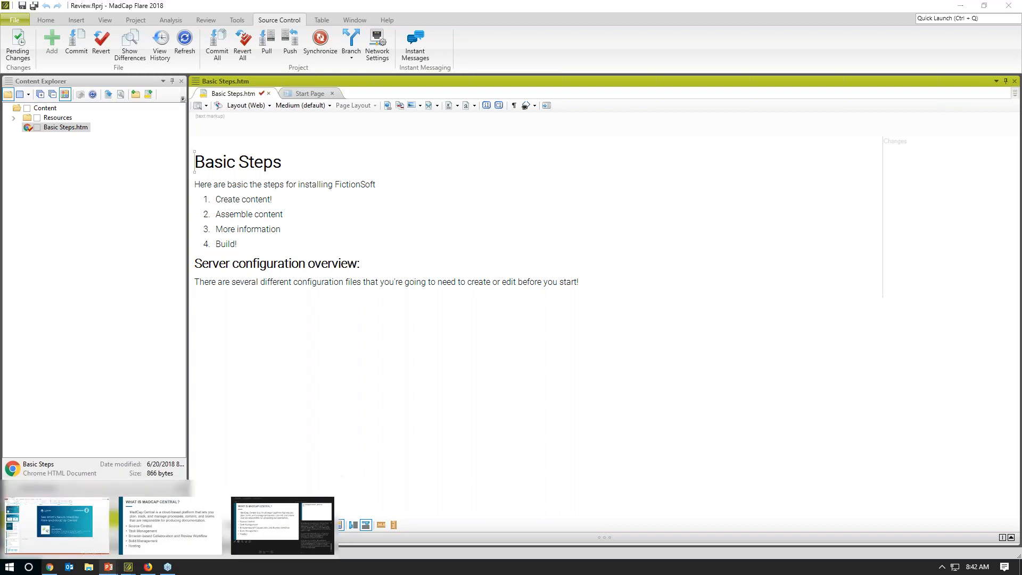
{"action": "left_click", "coordinate": [133, 554]}
{"action": "left_click", "coordinate": [349, 417]}
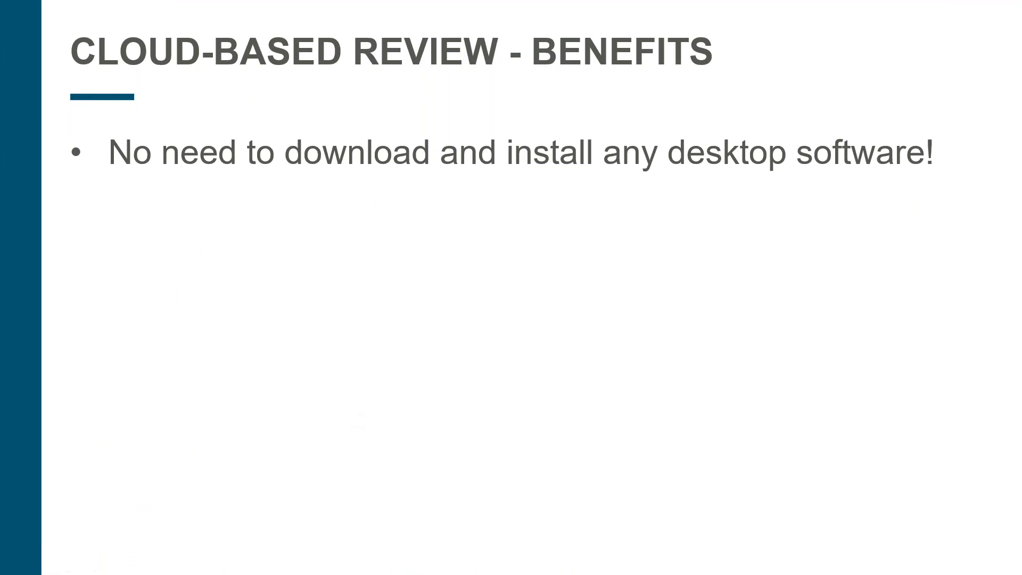
{"action": "key", "text": "Right"}
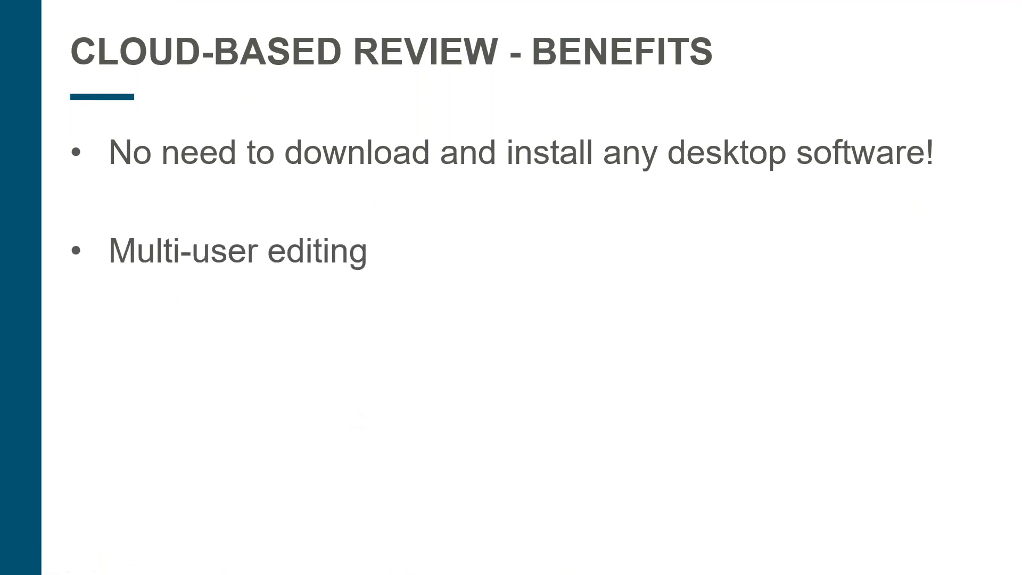
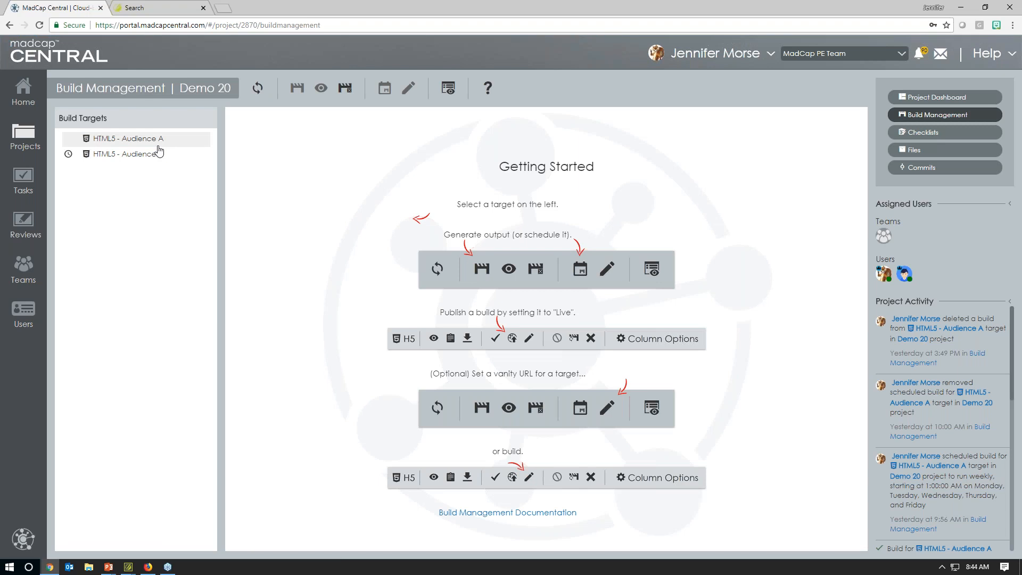
Step: Show the builds of the HTML5 - Audience A target in Demo 20 at 125% page zoom and examine build 1.2's URLs and live status
{"action": "left_click", "coordinate": [139, 144]}
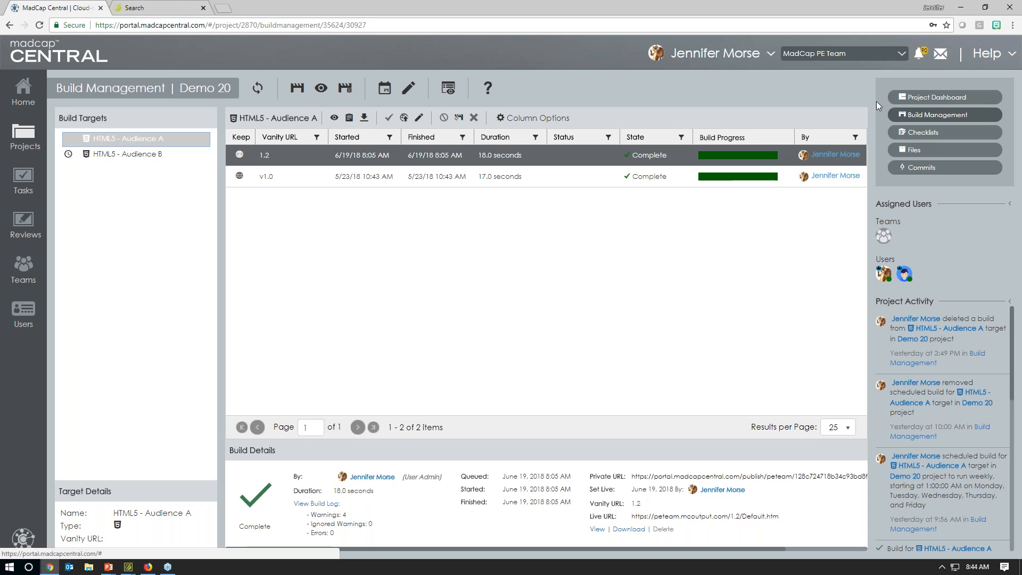
{"action": "left_click", "coordinate": [1012, 26]}
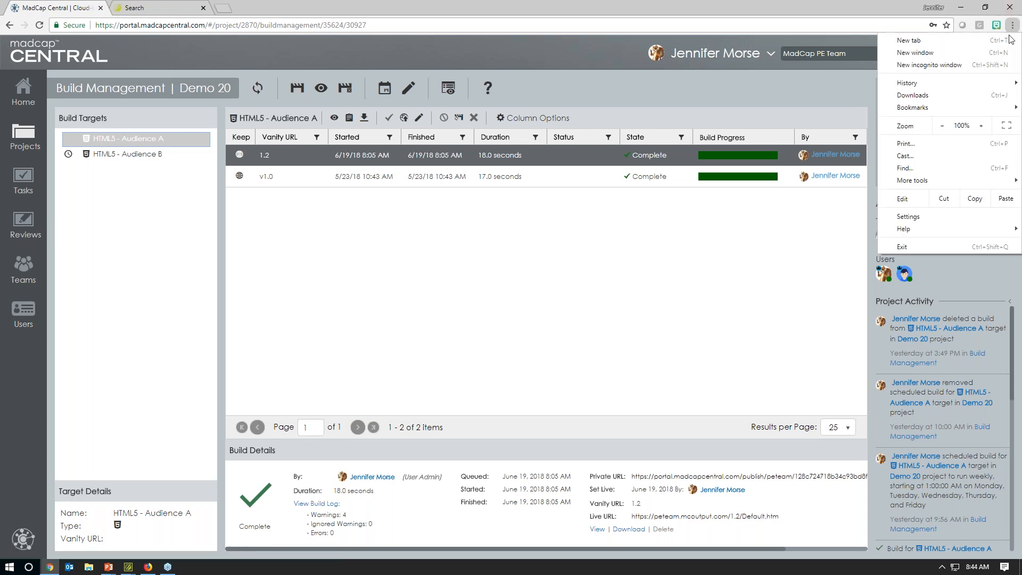
{"action": "left_click", "coordinate": [982, 128]}
{"action": "left_click", "coordinate": [982, 127]}
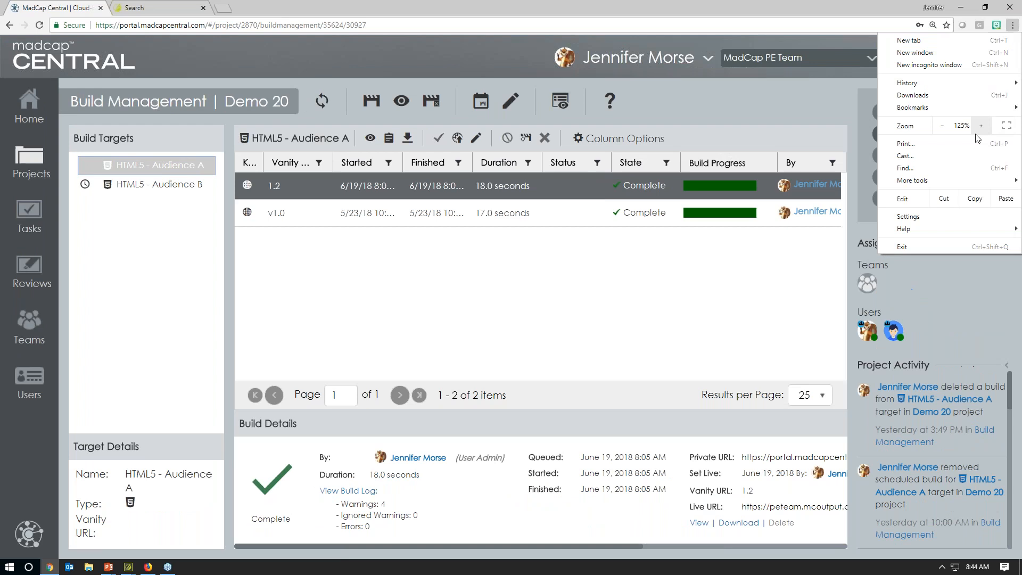
{"action": "left_click", "coordinate": [763, 287]}
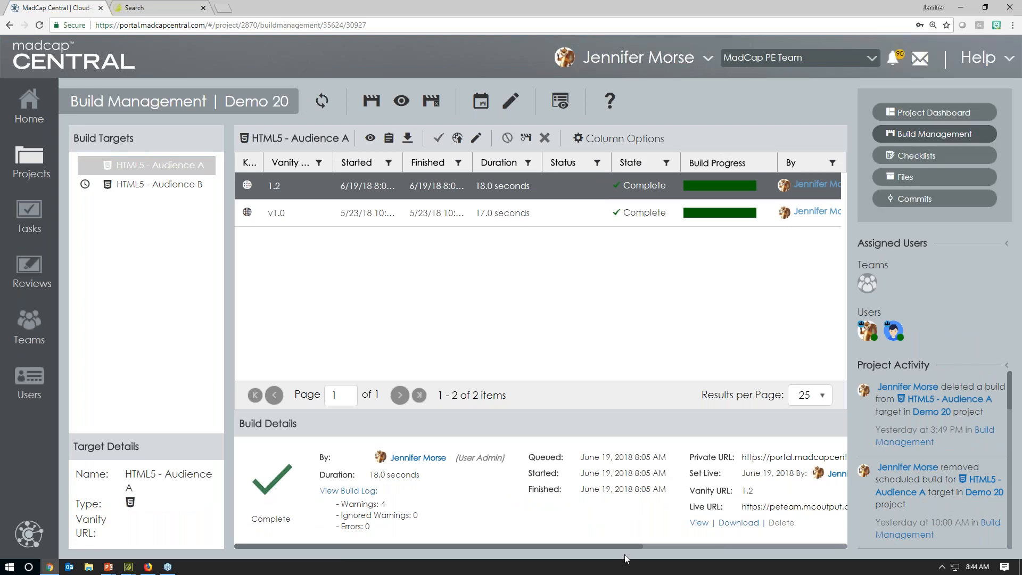
{"action": "left_click_drag", "start_coordinate": [633, 546], "coordinate": [763, 536]}
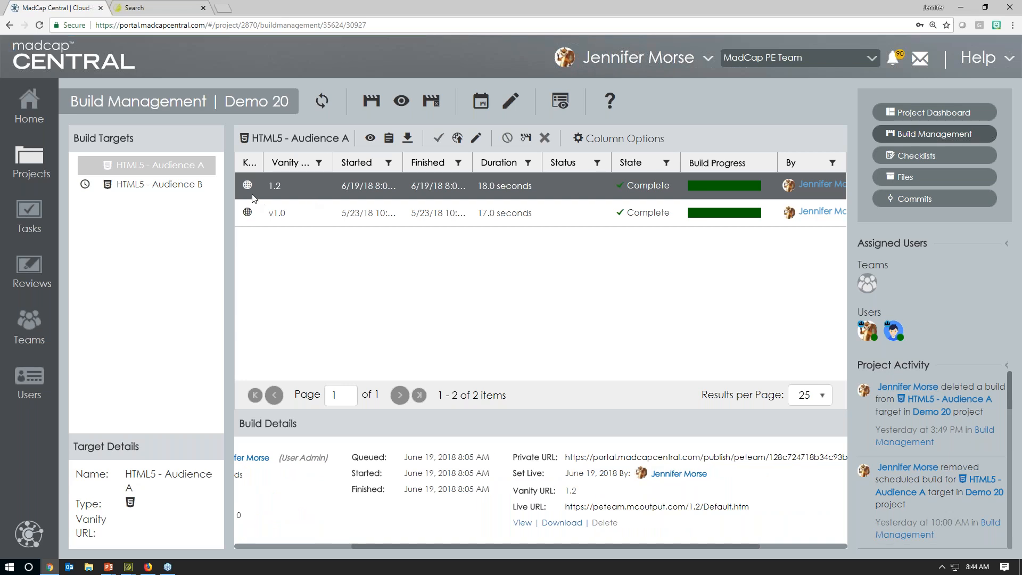
{"action": "mouse_move", "coordinate": [248, 187]}
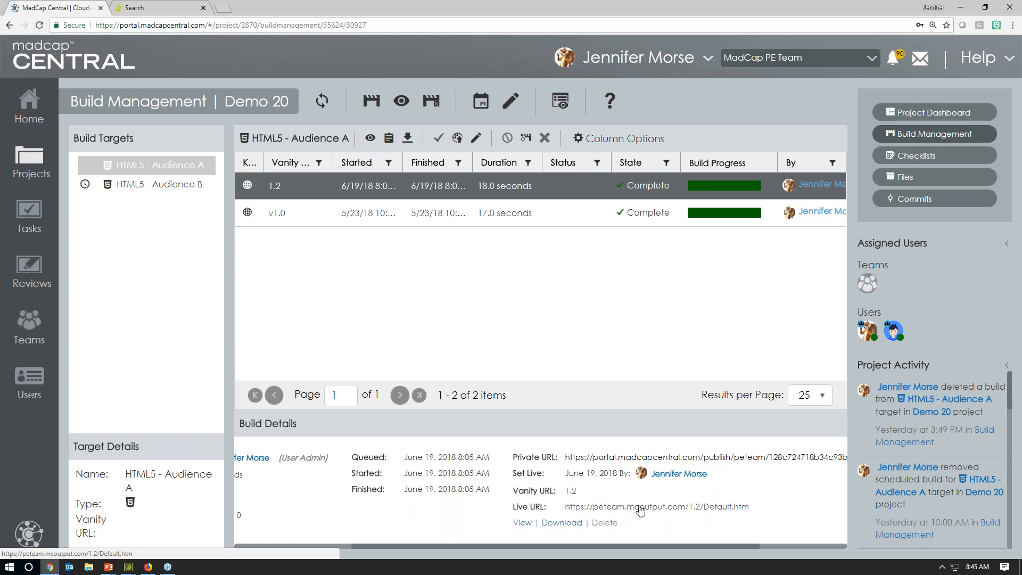
Step: Open the live output of build 1.2 and inspect the vanity portion of its web address
{"action": "left_click", "coordinate": [620, 506]}
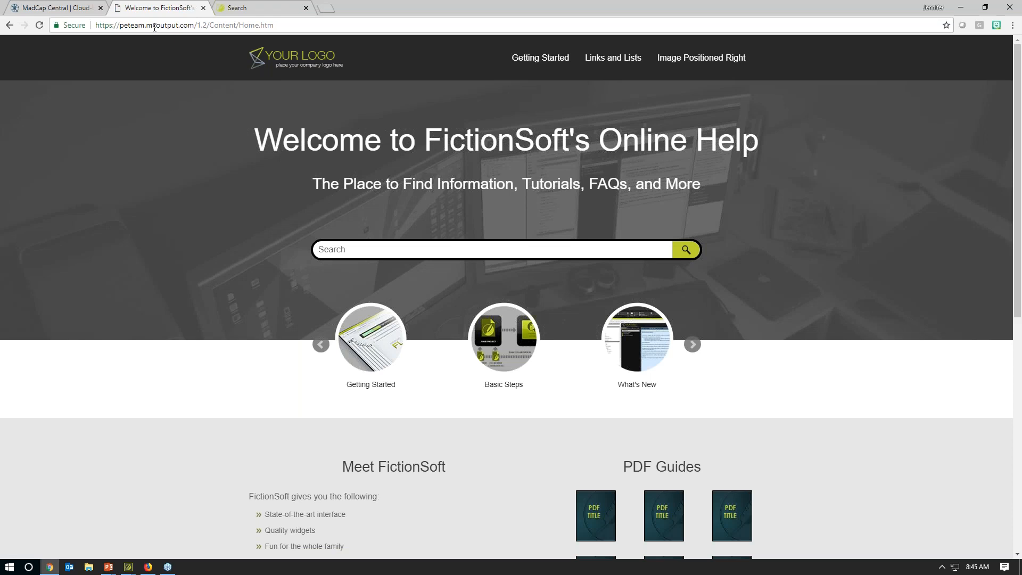
{"action": "left_click", "coordinate": [146, 25]}
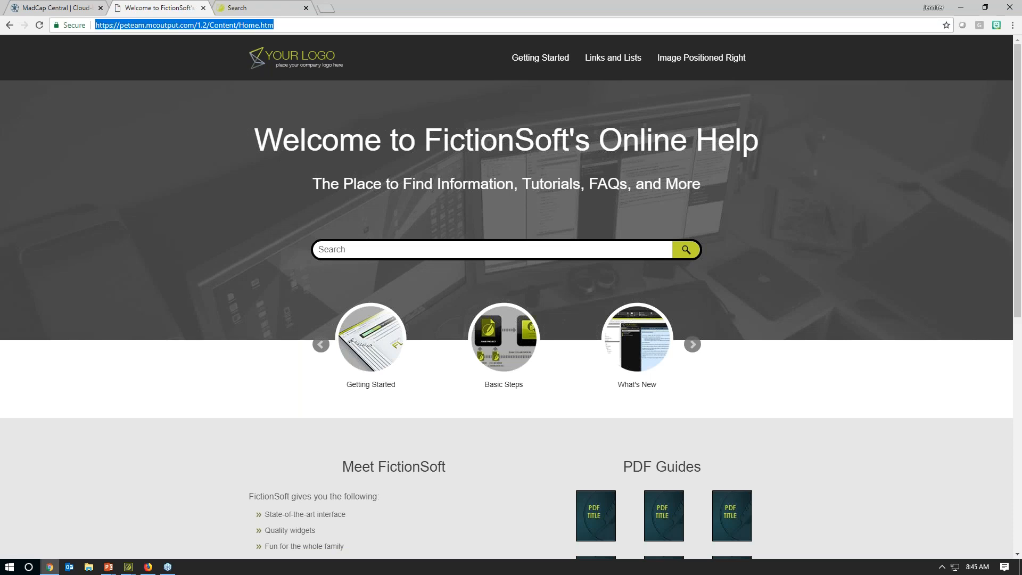
{"action": "left_click", "coordinate": [157, 25]}
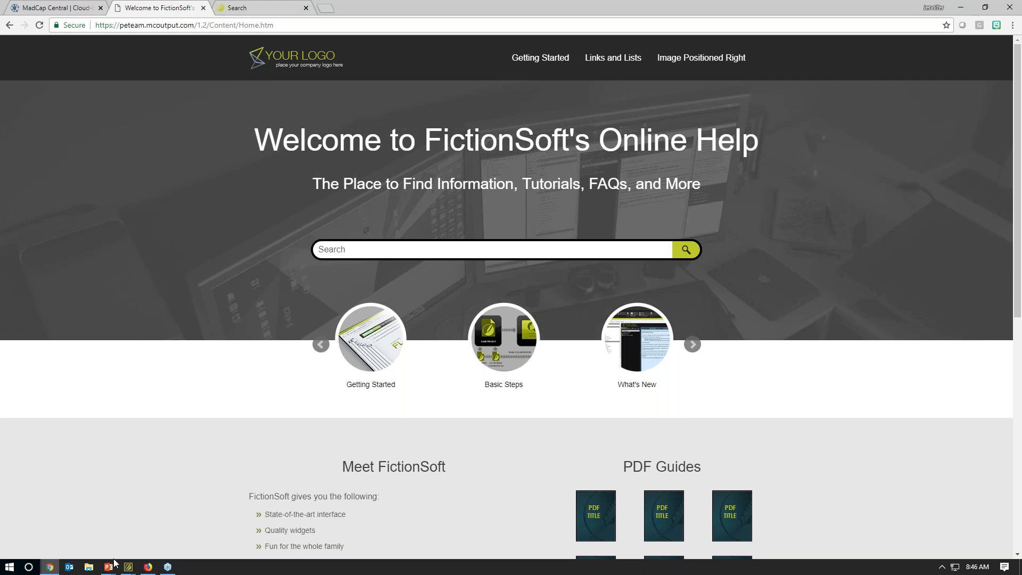
Step: Switch to the PowerPoint slide show and advance to the Host Mapping slide
{"action": "mouse_move", "coordinate": [111, 568]}
{"action": "left_click", "coordinate": [171, 527]}
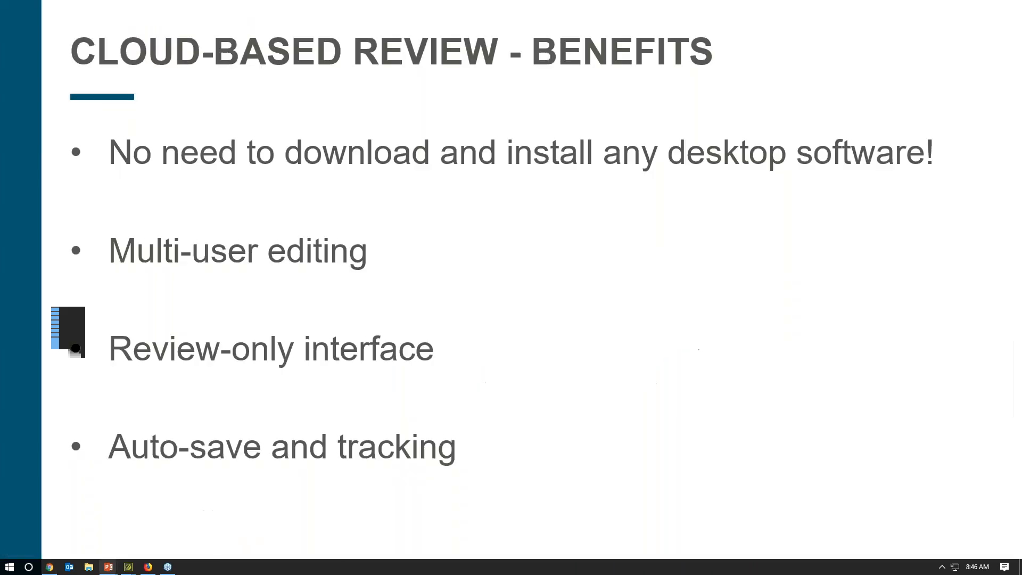
{"action": "left_click", "coordinate": [335, 388]}
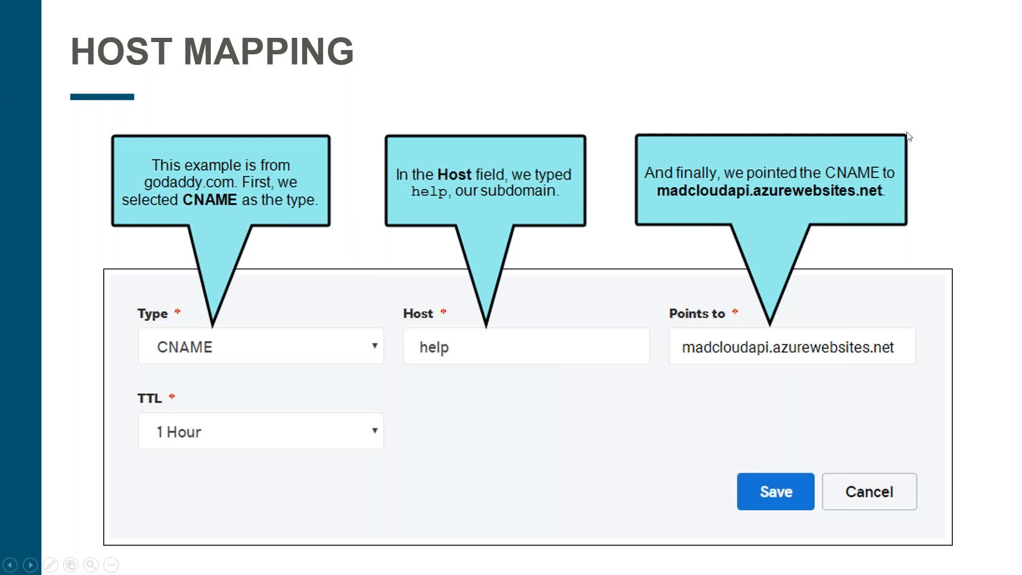
Step: Switch to MadCap Central in Chrome and reset the Build Management page zoom to 100%
{"action": "mouse_move", "coordinate": [108, 572]}
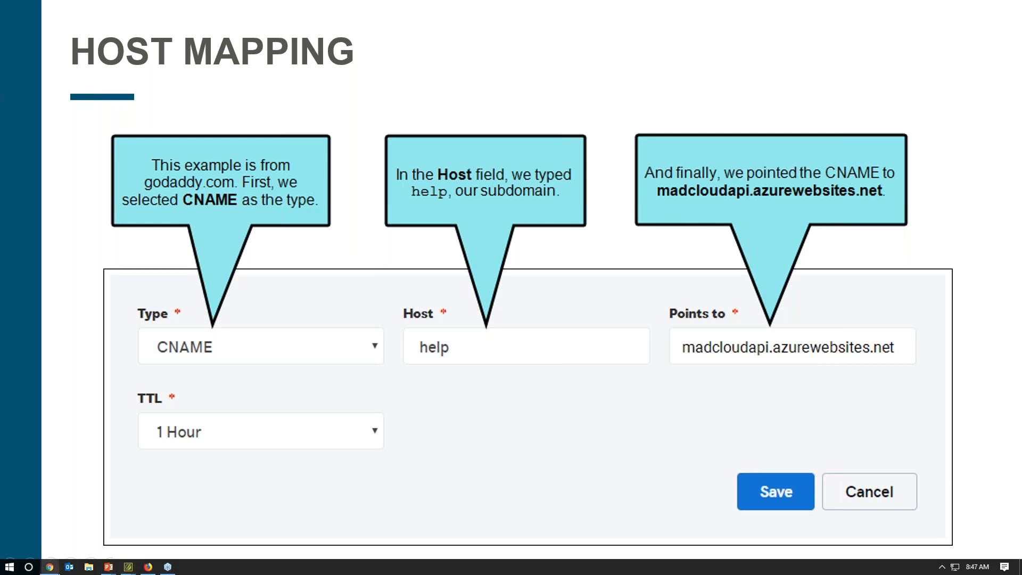
{"action": "left_click", "coordinate": [50, 567]}
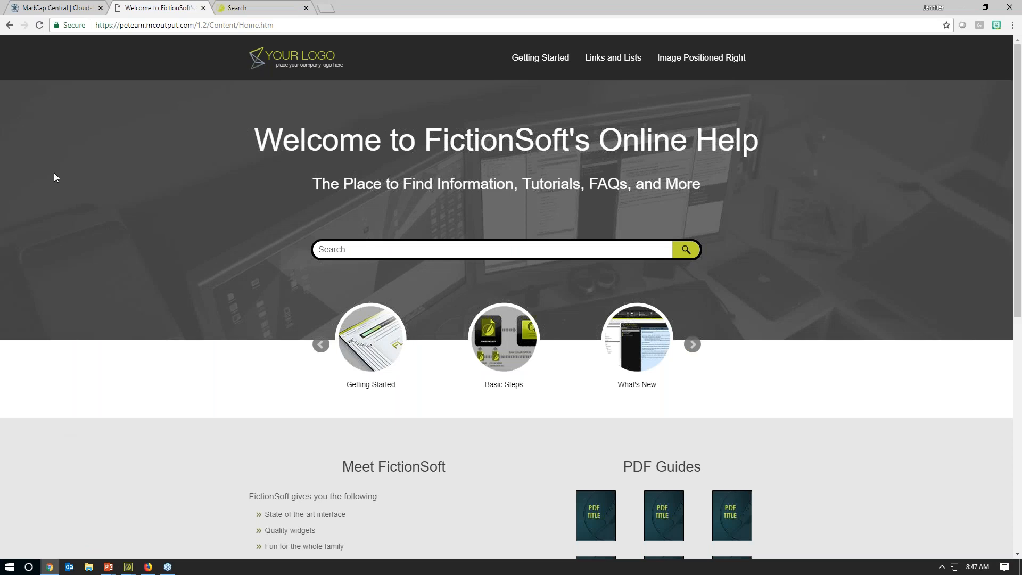
{"action": "left_click", "coordinate": [59, 8]}
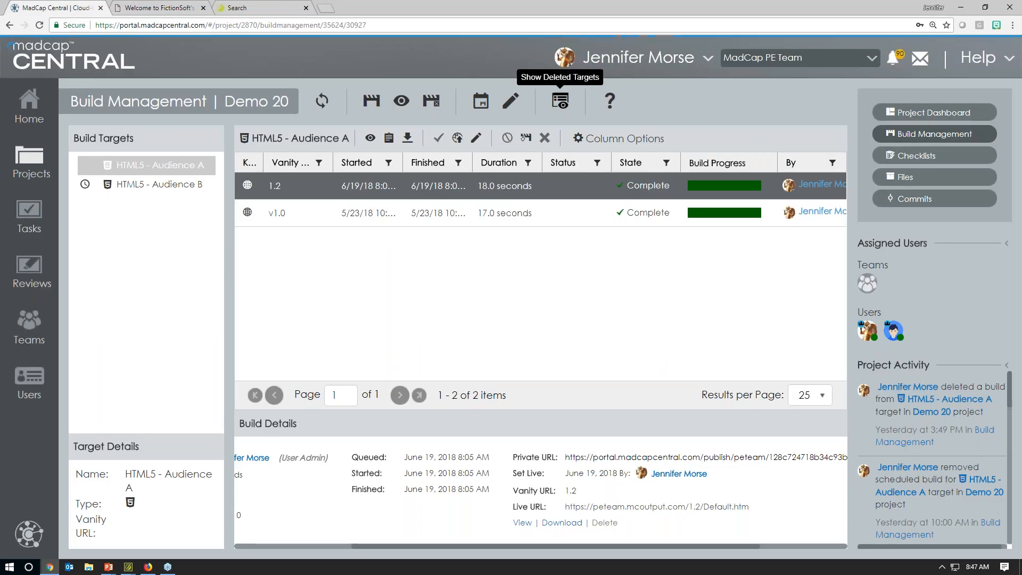
{"action": "left_click", "coordinate": [1013, 25]}
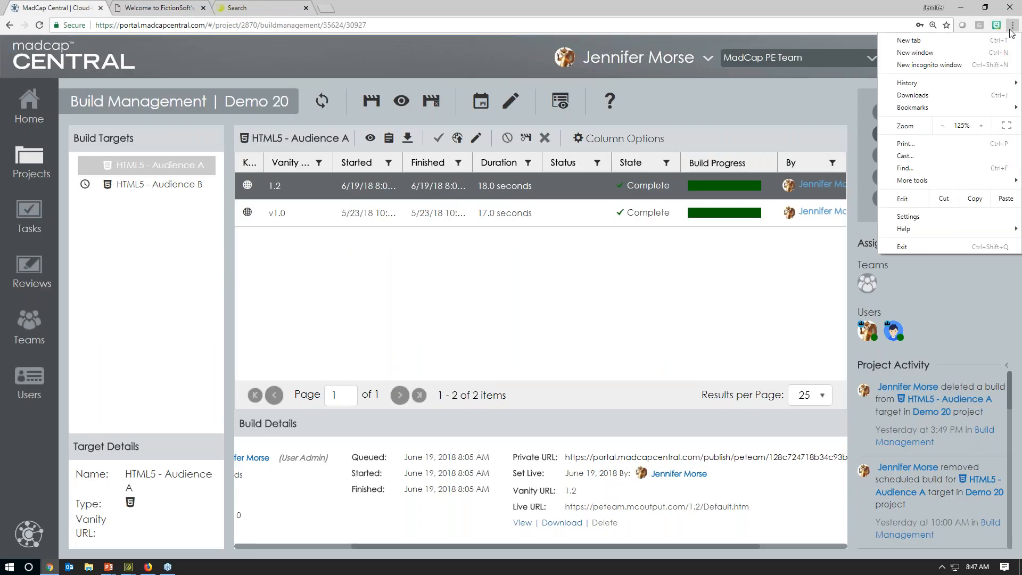
{"action": "left_click", "coordinate": [942, 126]}
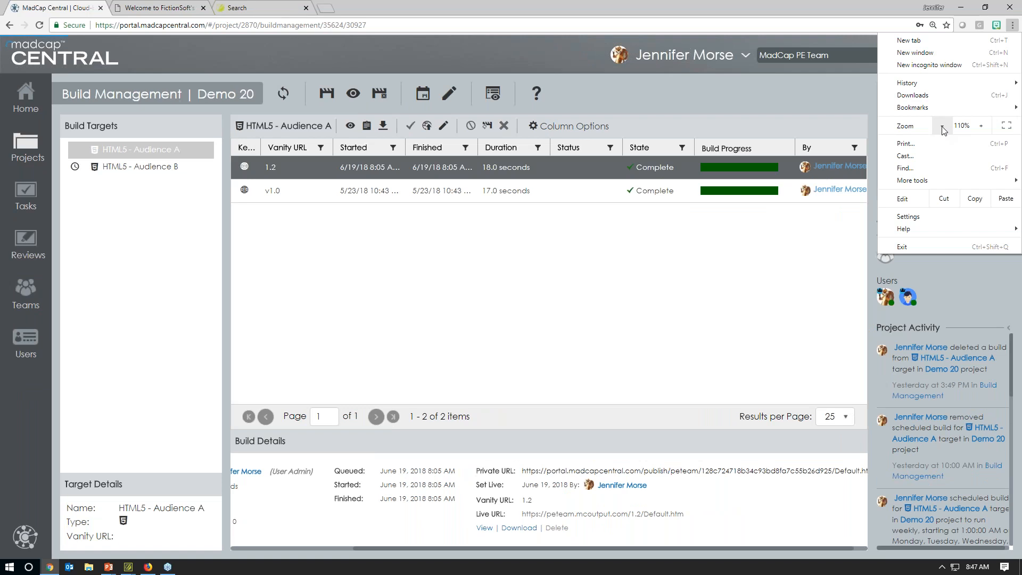
{"action": "left_click", "coordinate": [942, 126]}
{"action": "left_click", "coordinate": [811, 256]}
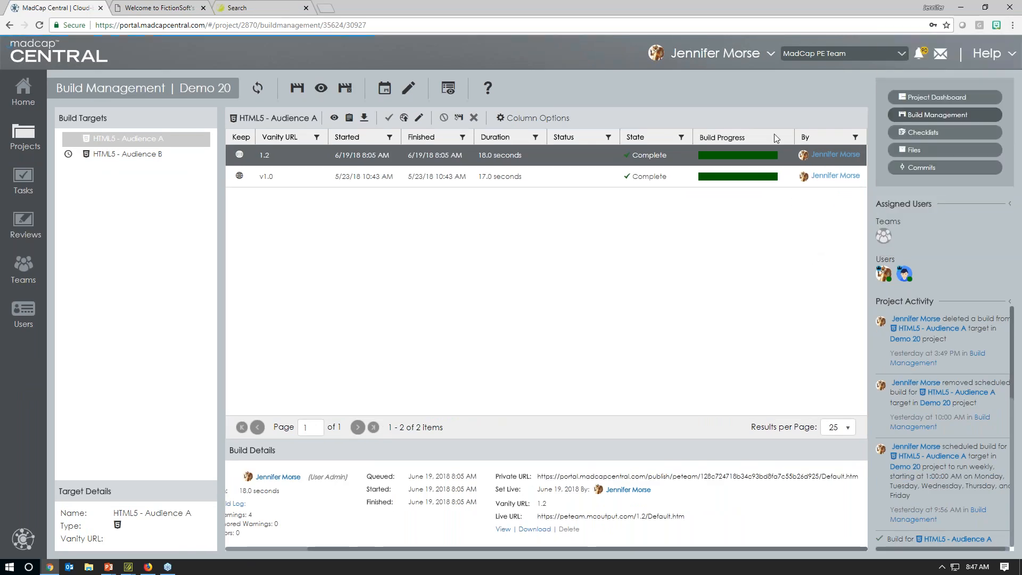
Step: Choose Host Mapped Domain in the server's URL settings, enter help.peteam.com, and close the settings without processing the domain
{"action": "left_click", "coordinate": [725, 61]}
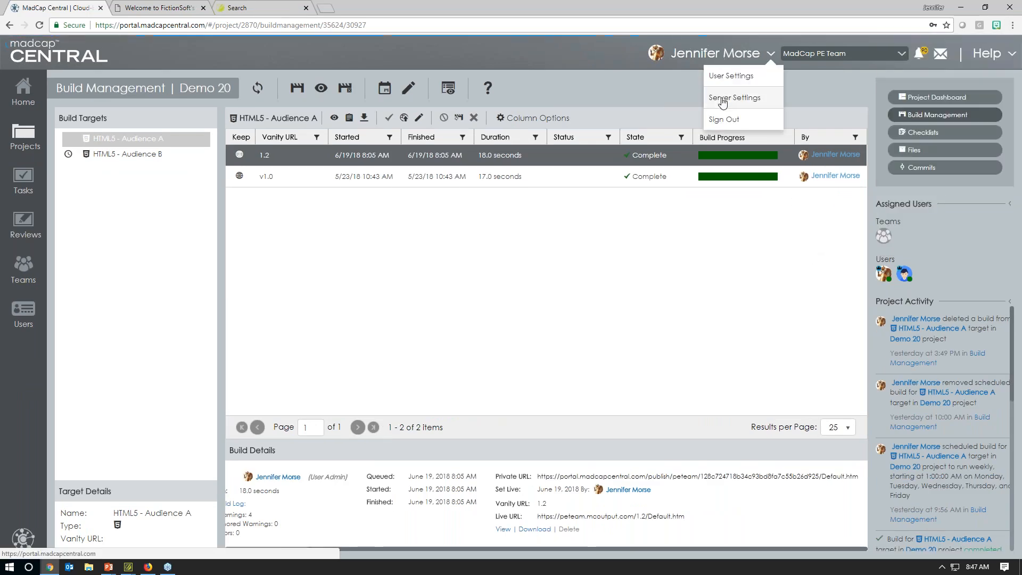
{"action": "left_click", "coordinate": [723, 100]}
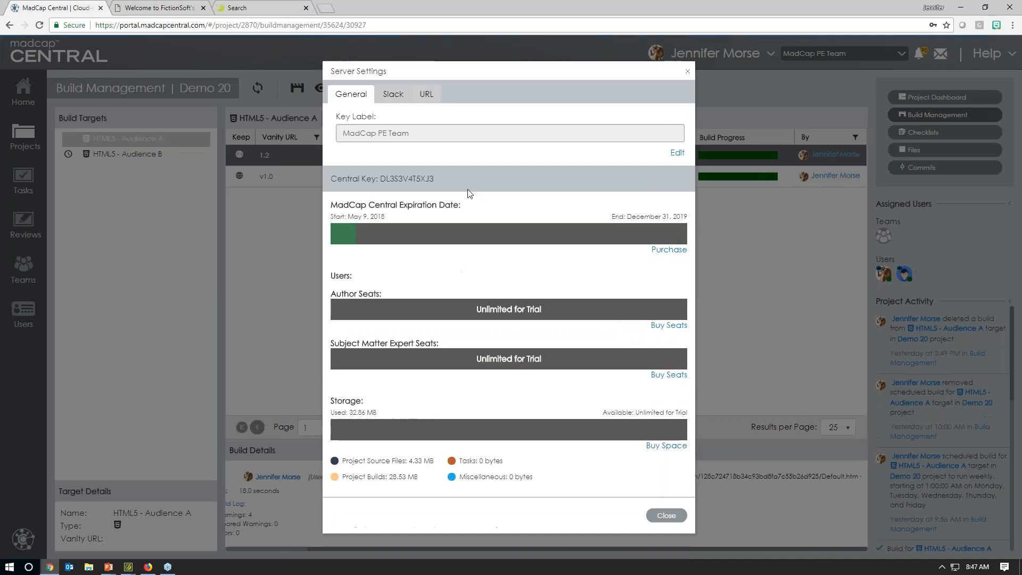
{"action": "left_click", "coordinate": [426, 96]}
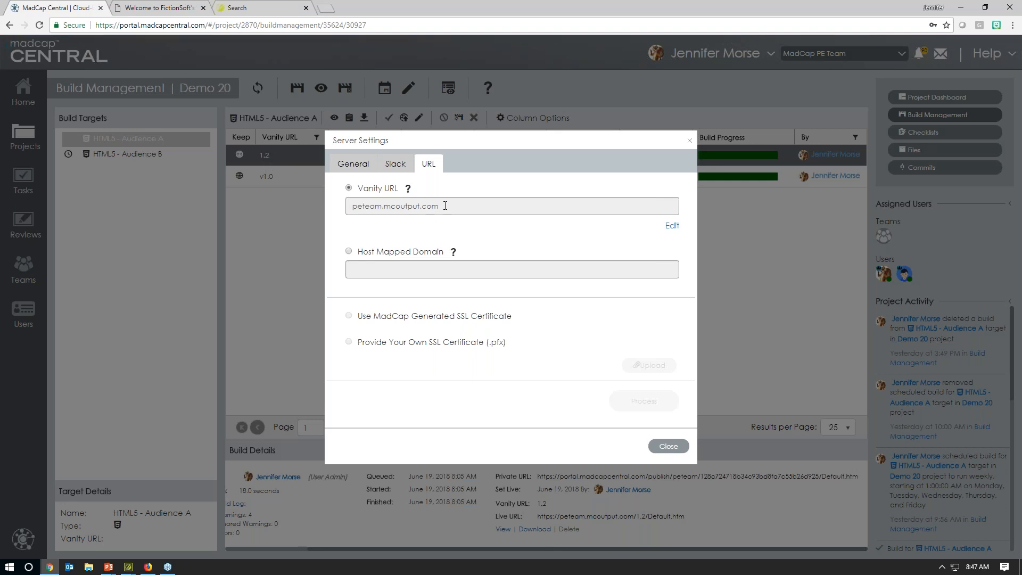
{"action": "left_click", "coordinate": [348, 251]}
{"action": "left_click", "coordinate": [372, 269]}
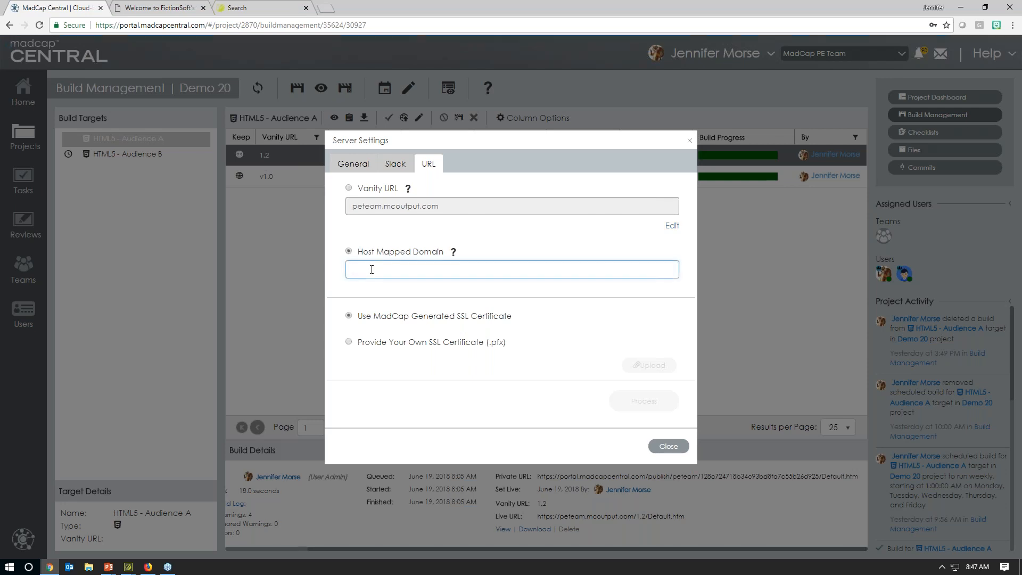
{"action": "type", "text": "help.peteam"}
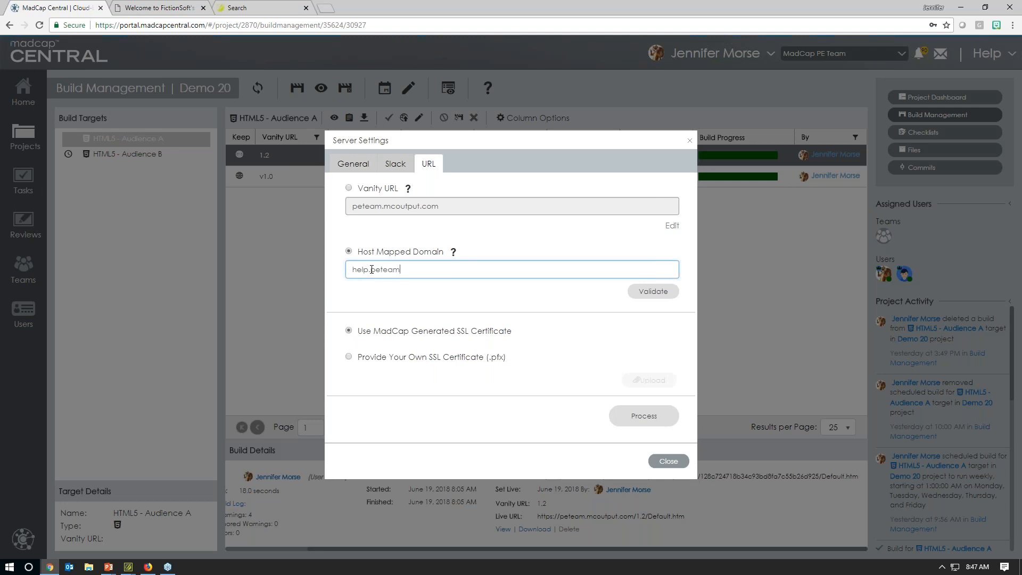
{"action": "type", "text": ".com"}
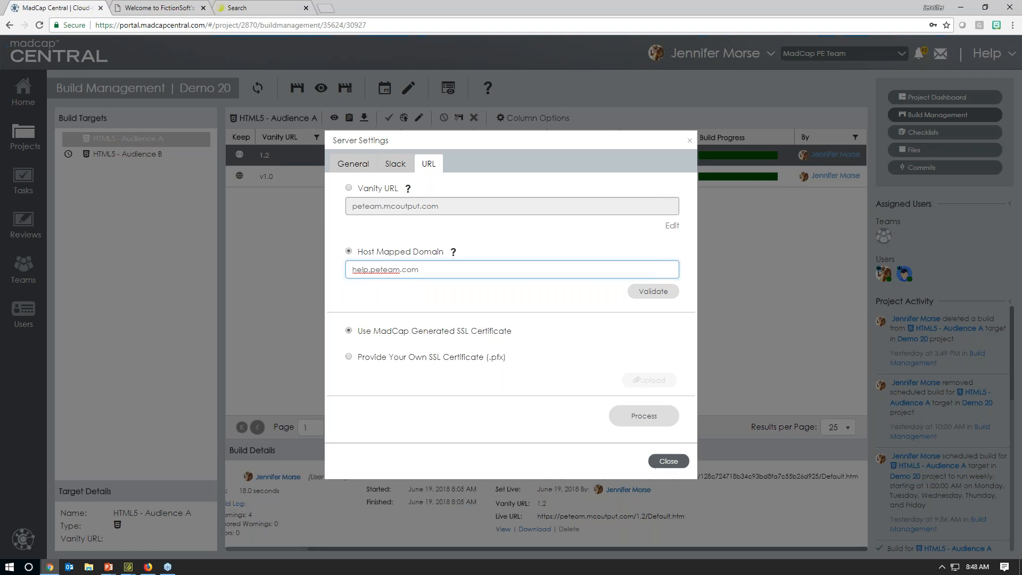
{"action": "left_click", "coordinate": [661, 464]}
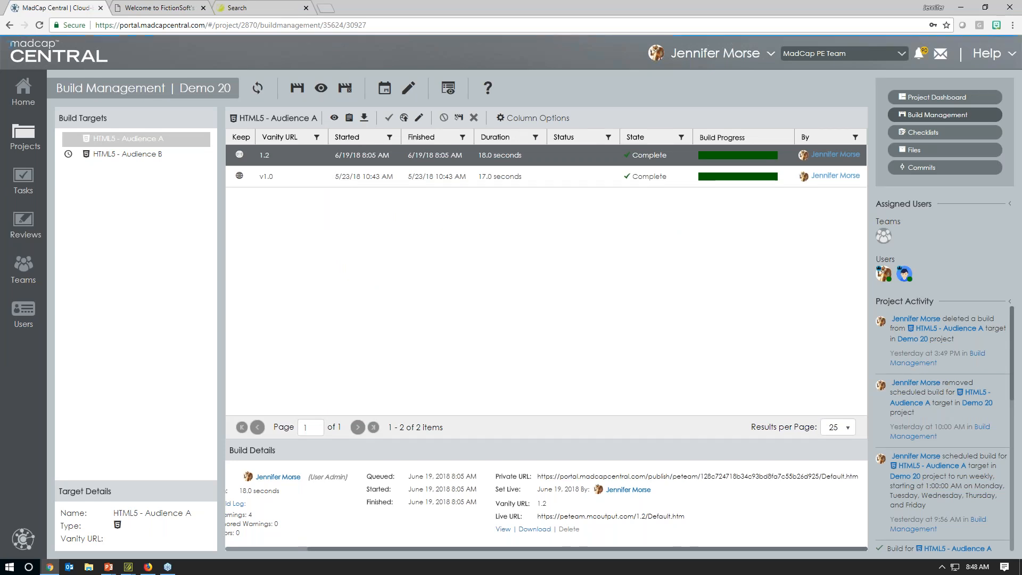
Step: Switch to the PowerPoint slide show and advance past Host Mapping to the first Other Improvements item, "Sharepoint 2016 and 365 support"
{"action": "mouse_move", "coordinate": [104, 568]}
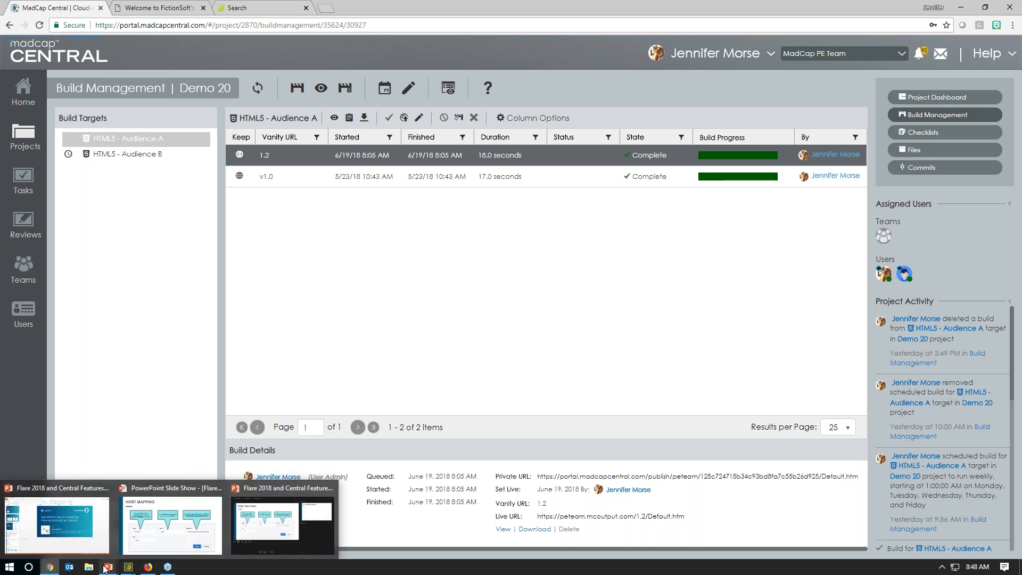
{"action": "left_click", "coordinate": [167, 519]}
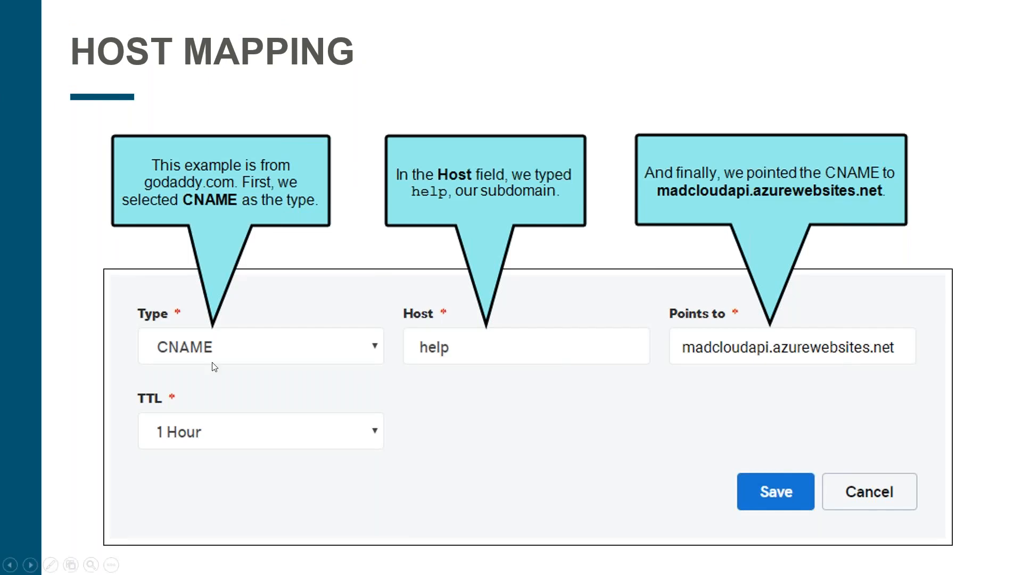
{"action": "left_click", "coordinate": [314, 384]}
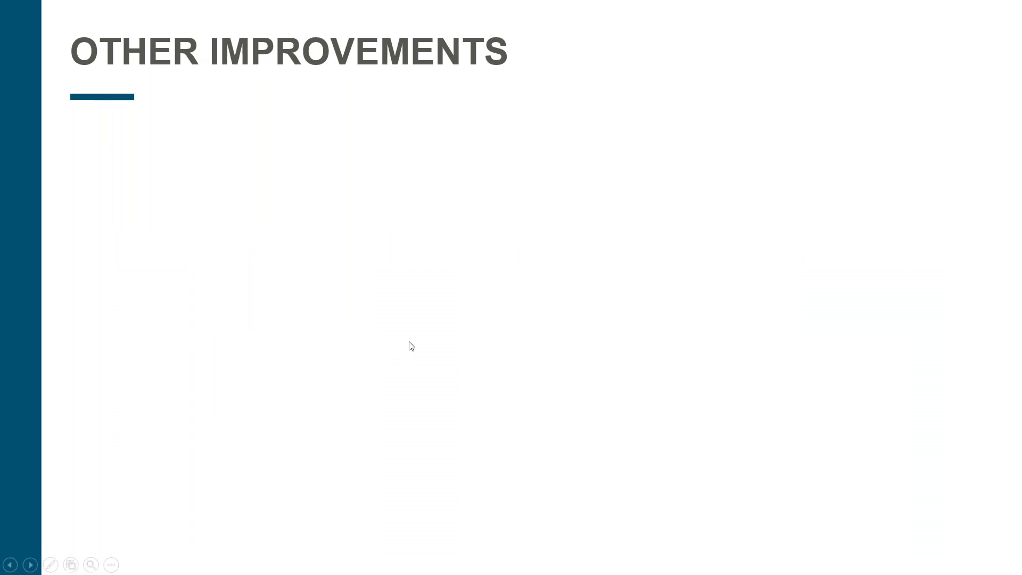
{"action": "left_click", "coordinate": [419, 344]}
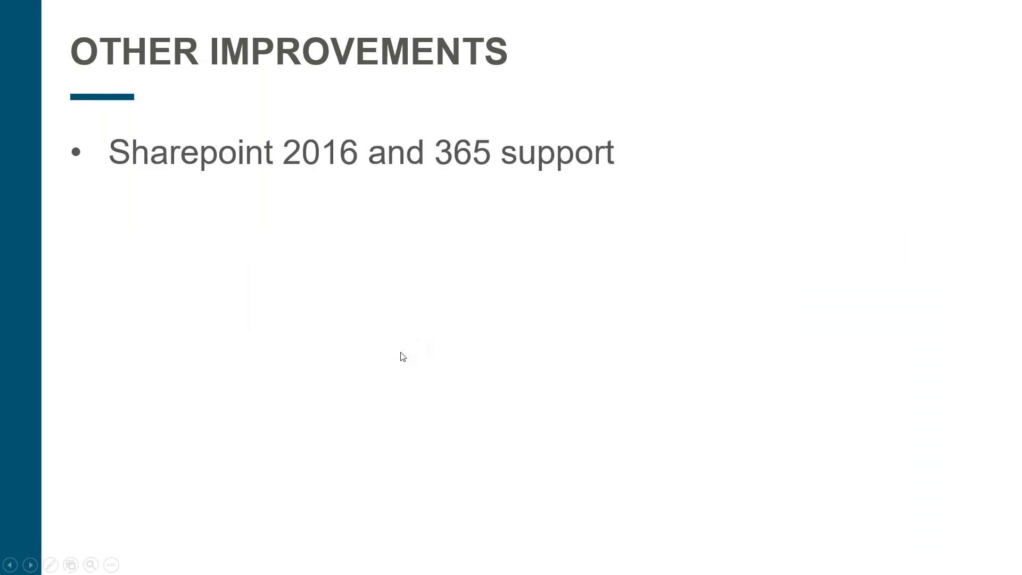